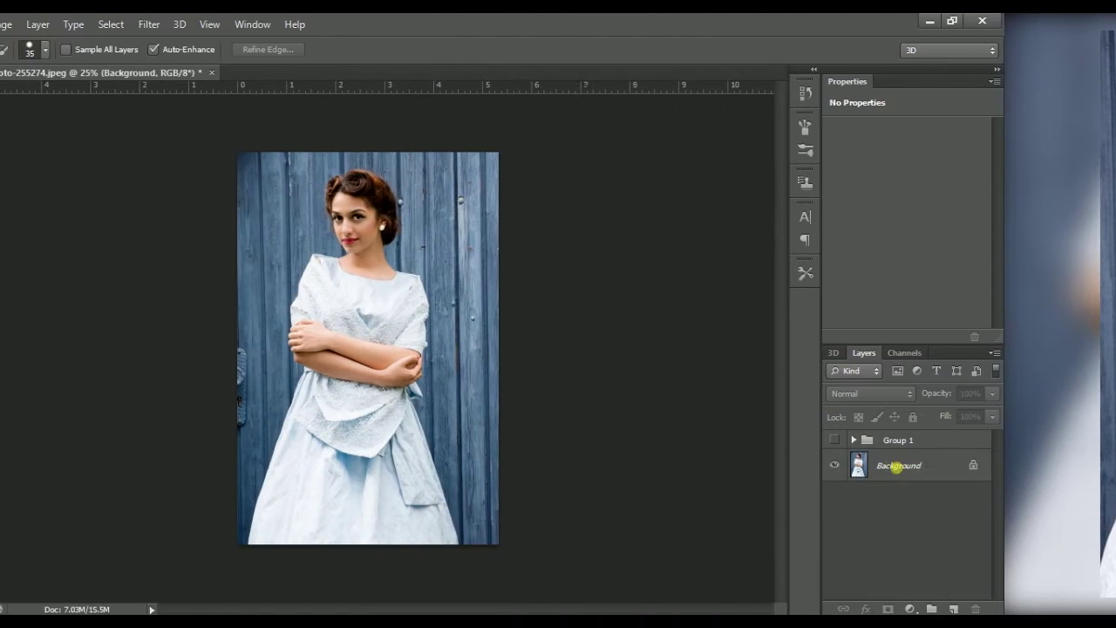
Step: Duplicate the Background layer as a new 'Background copy' layer
{"action": "right_click", "coordinate": [1009, 465]}
{"action": "left_click", "coordinate": [1028, 477]}
{"action": "right_click", "coordinate": [1030, 466]}
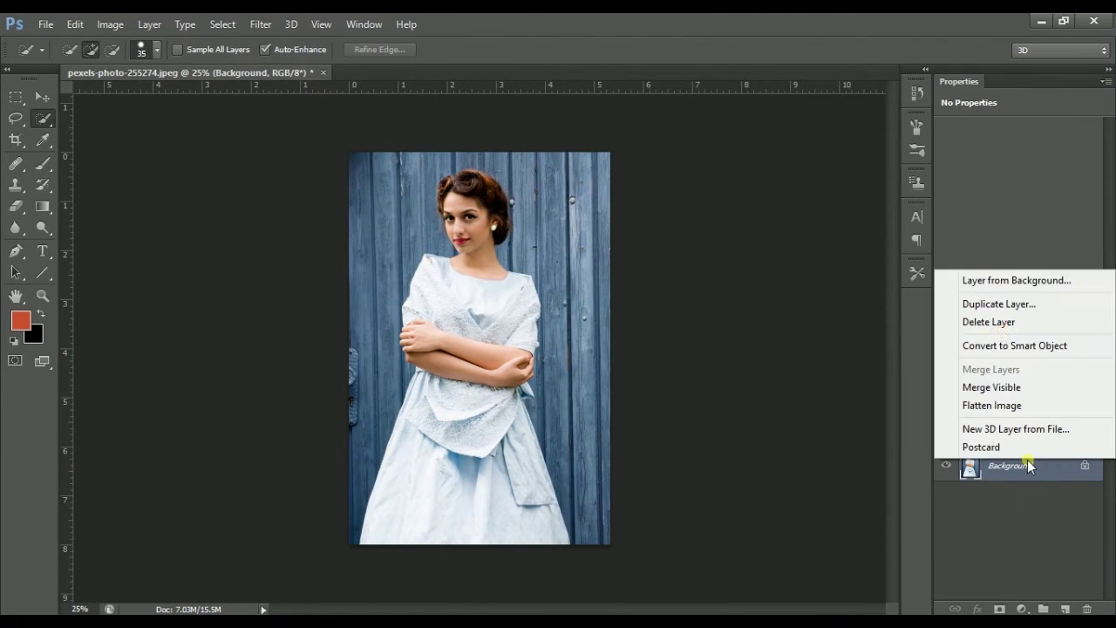
{"action": "left_click", "coordinate": [998, 303]}
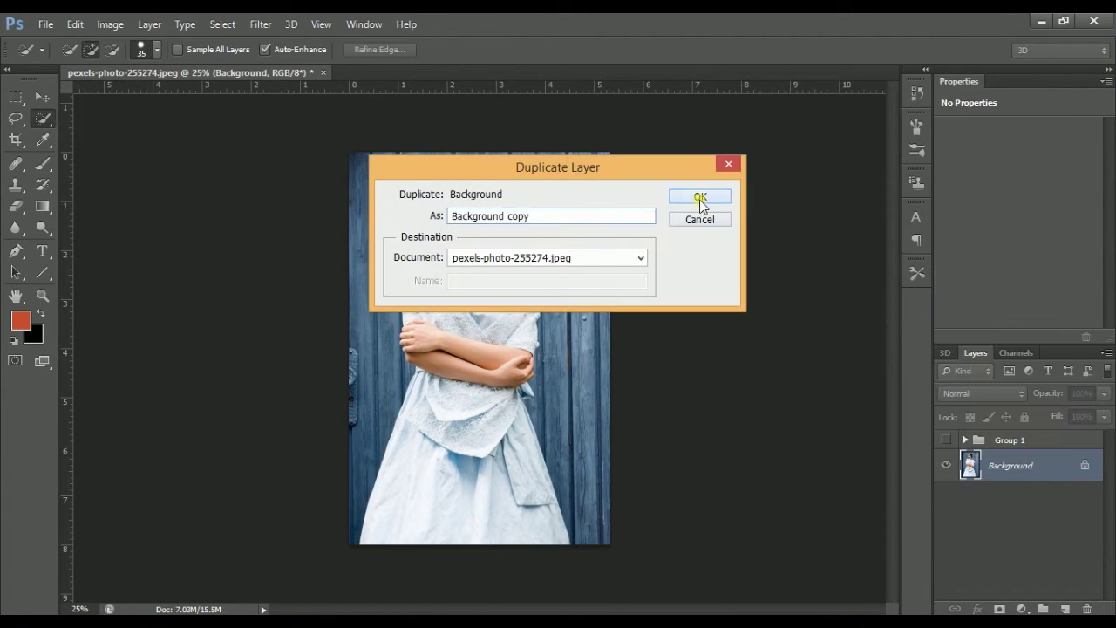
{"action": "left_click", "coordinate": [700, 197]}
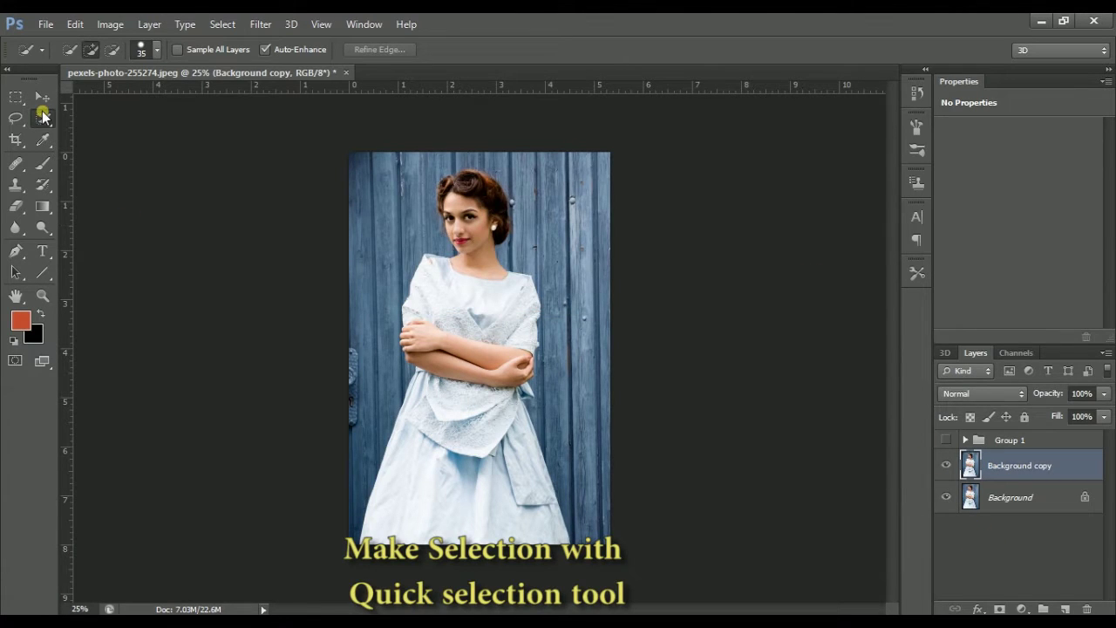
Step: With an enlarged Quick Selection brush, select the woman from face and arms down to her skirt
{"action": "key", "text": "bracketright"}
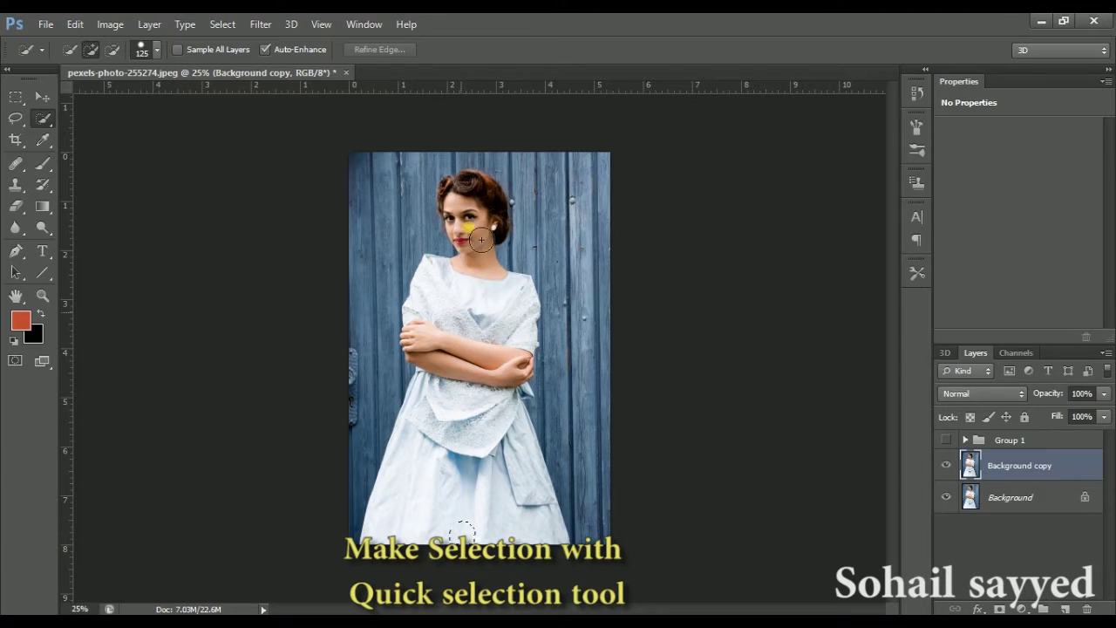
{"action": "left_click_drag", "start_coordinate": [480, 239], "coordinate": [470, 359]}
{"action": "left_click_drag", "start_coordinate": [490, 409], "coordinate": [490, 411]}
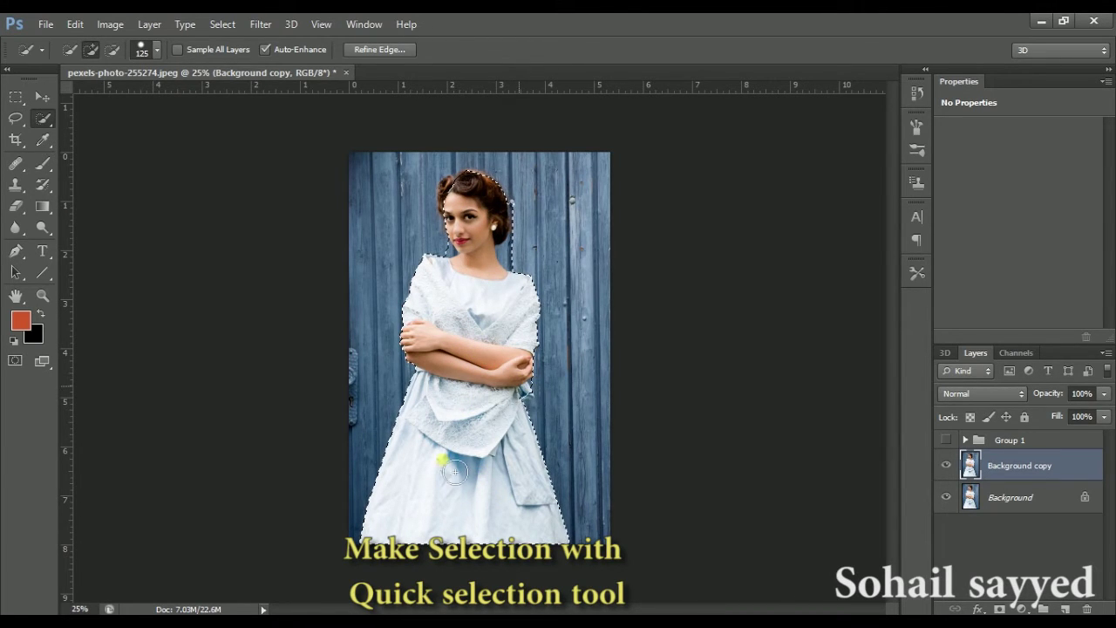
{"action": "left_click_drag", "start_coordinate": [553, 437], "coordinate": [532, 413]}
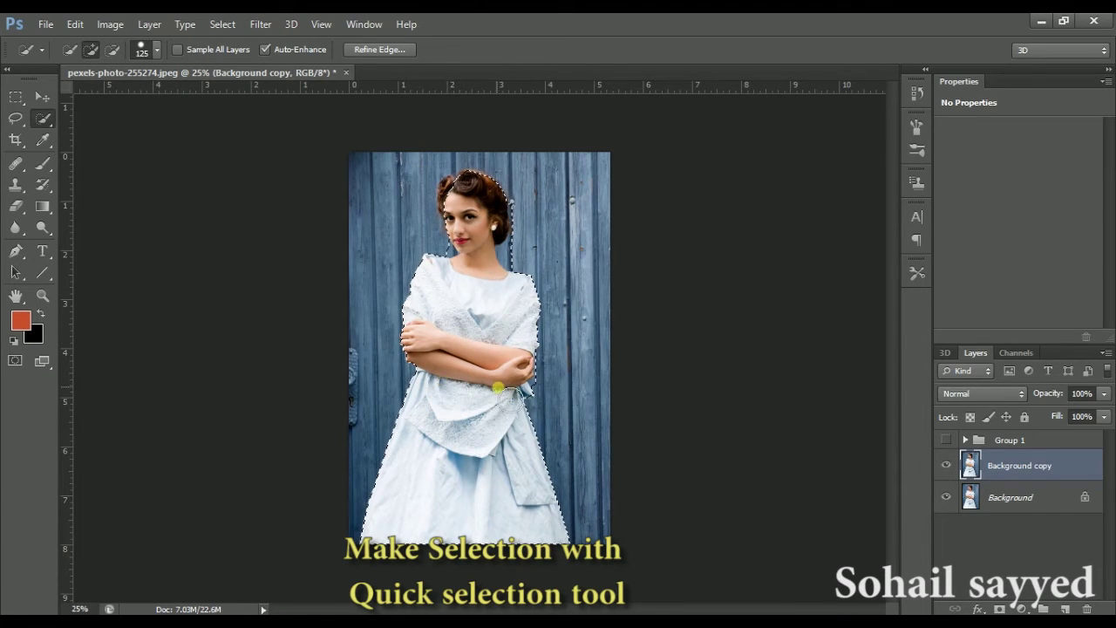
Step: Inspect the arm, hand and neckline edges up close, then shrink the brush for finer work
{"action": "key", "text": "ctrl+plus"}
{"action": "key", "text": "ctrl+plus"}
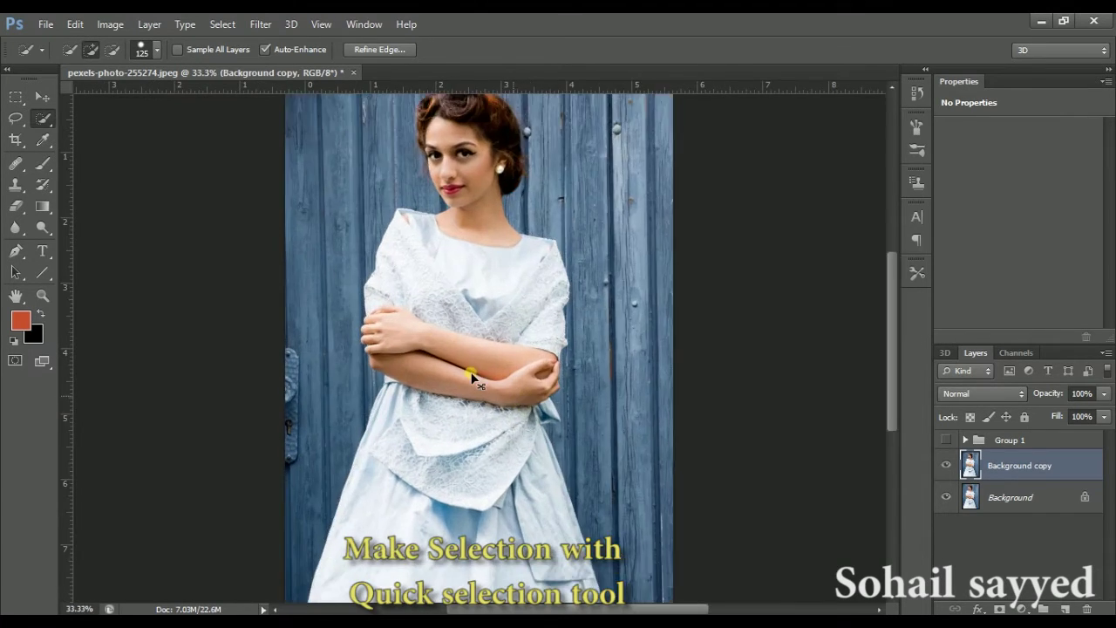
{"action": "key", "text": "ctrl+plus"}
{"action": "key", "text": "ctrl+plus"}
{"action": "key", "text": "ctrl+plus"}
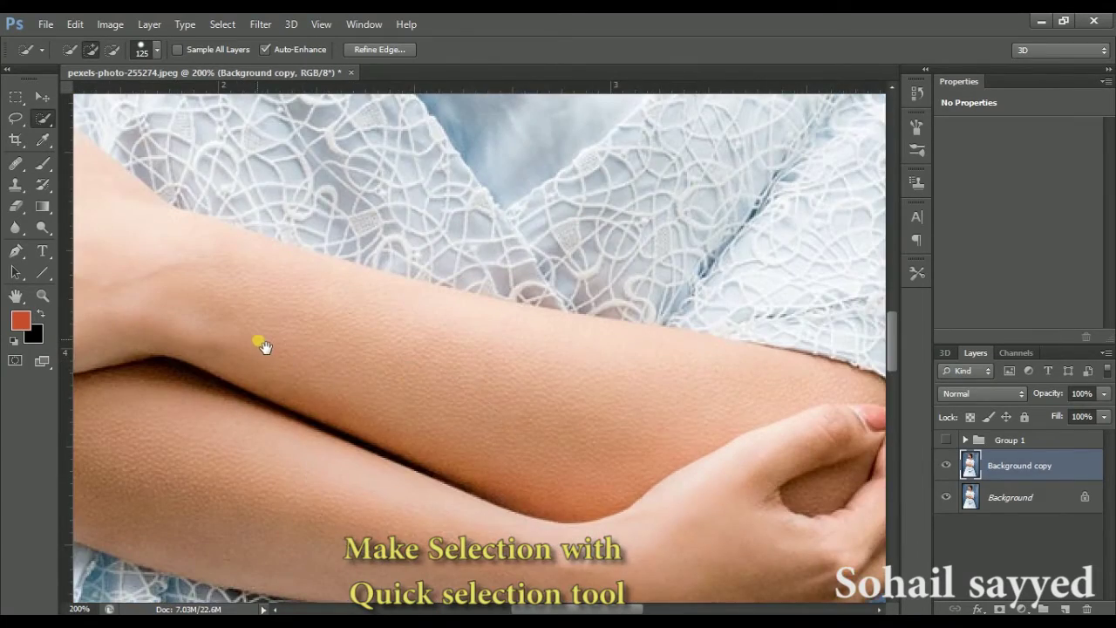
{"action": "left_click_drag", "start_coordinate": [262, 341], "coordinate": [601, 326]}
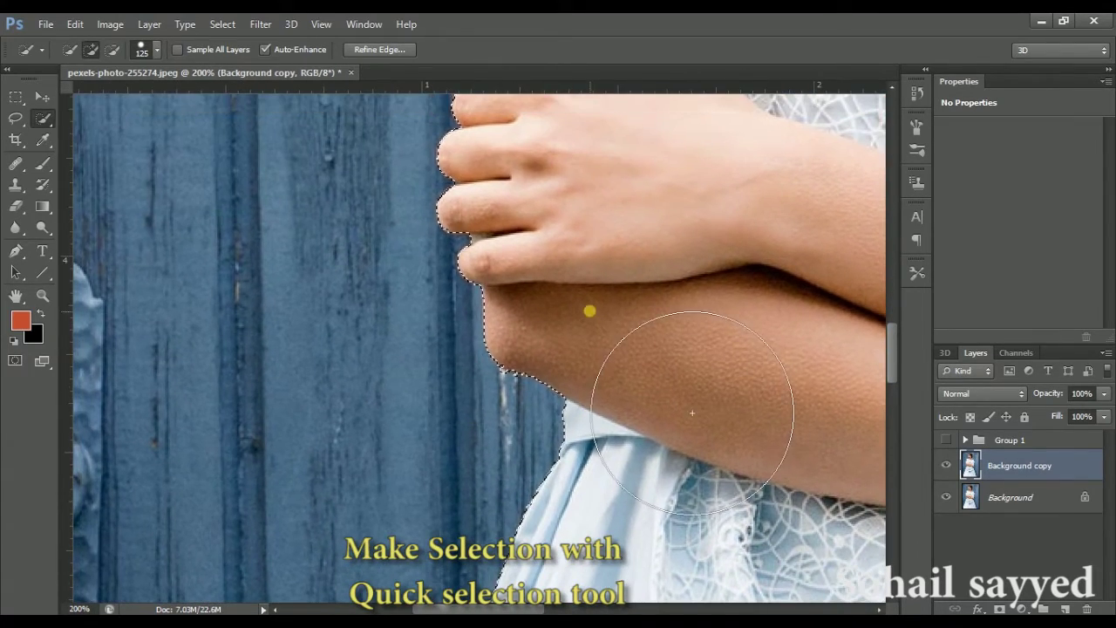
{"action": "key", "text": "ctrl+minus"}
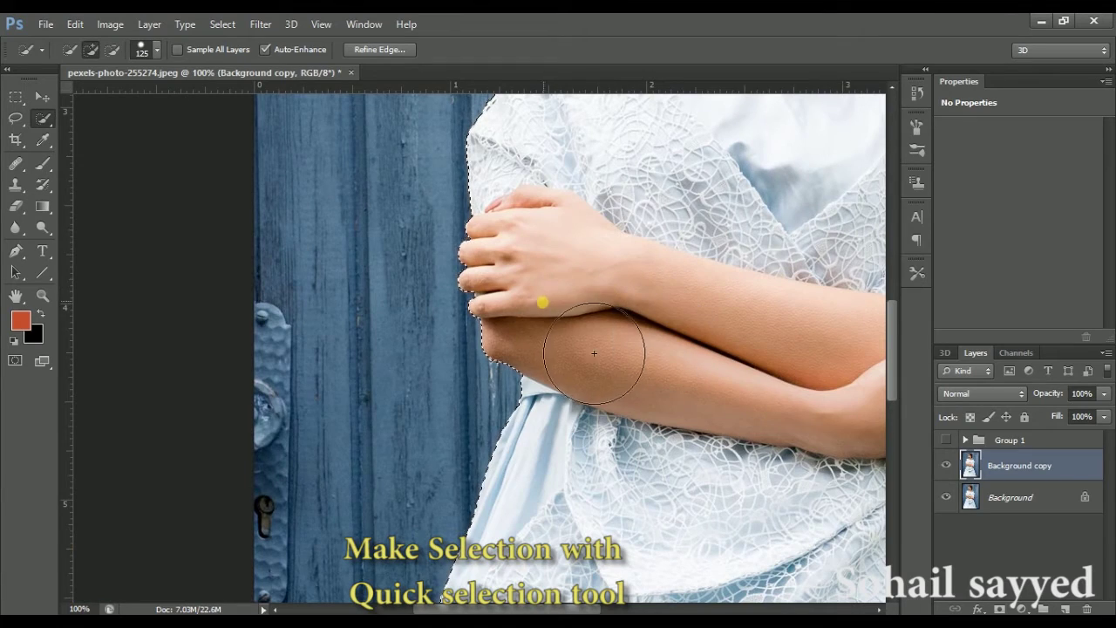
{"action": "left_click_drag", "start_coordinate": [585, 294], "coordinate": [614, 264]}
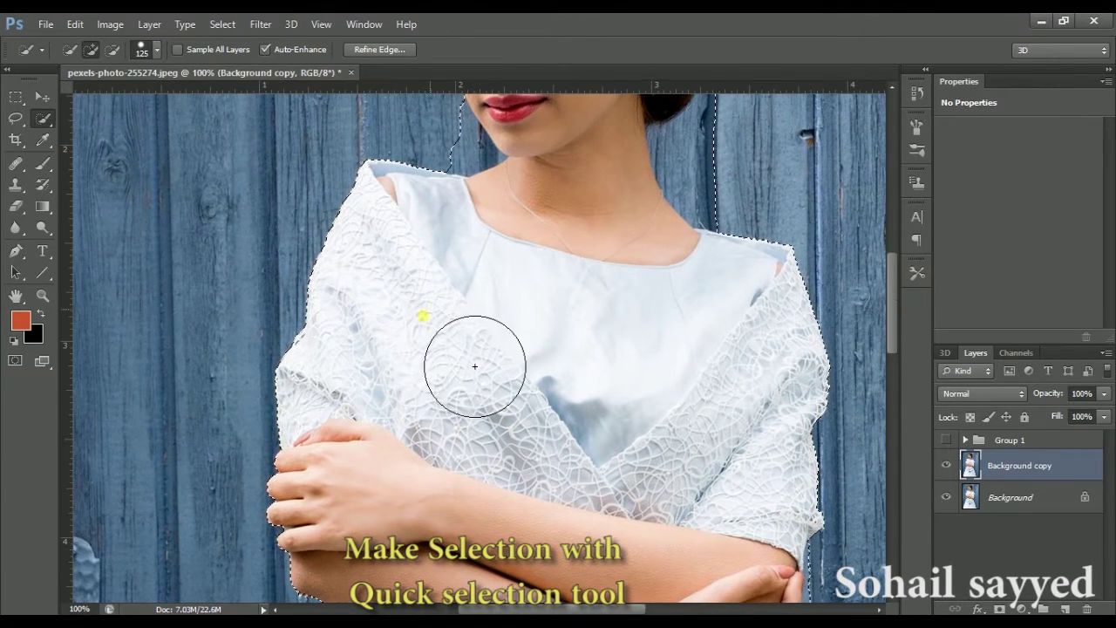
{"action": "left_click", "coordinate": [679, 339]}
{"action": "left_click_drag", "start_coordinate": [679, 339], "coordinate": [528, 237]}
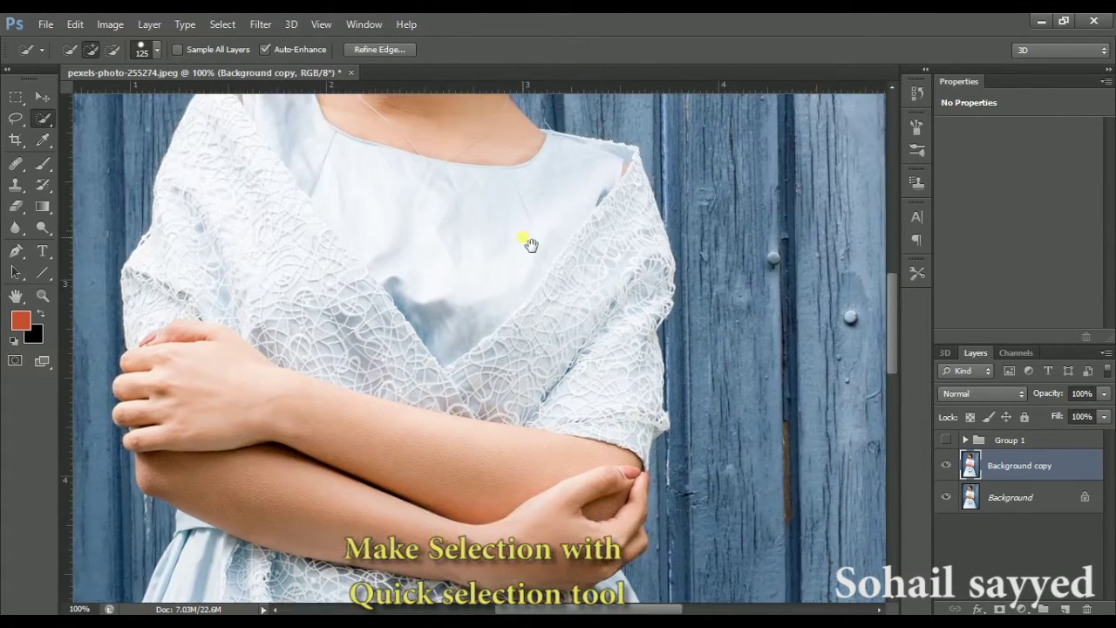
{"action": "mouse_move", "coordinate": [498, 399]}
{"action": "left_mouse_down"}
{"action": "mouse_move", "coordinate": [491, 341]}
{"action": "mouse_move", "coordinate": [513, 301]}
{"action": "left_mouse_up"}
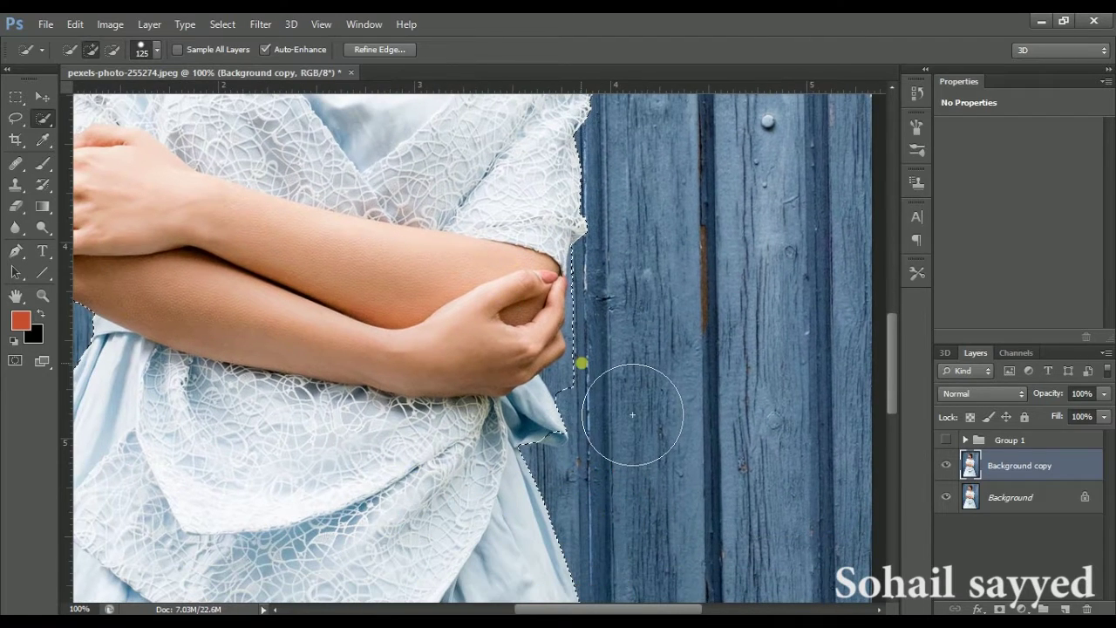
{"action": "key", "text": "bracketleft"}
{"action": "key", "text": "bracketleft"}
{"action": "key", "text": "bracketleft"}
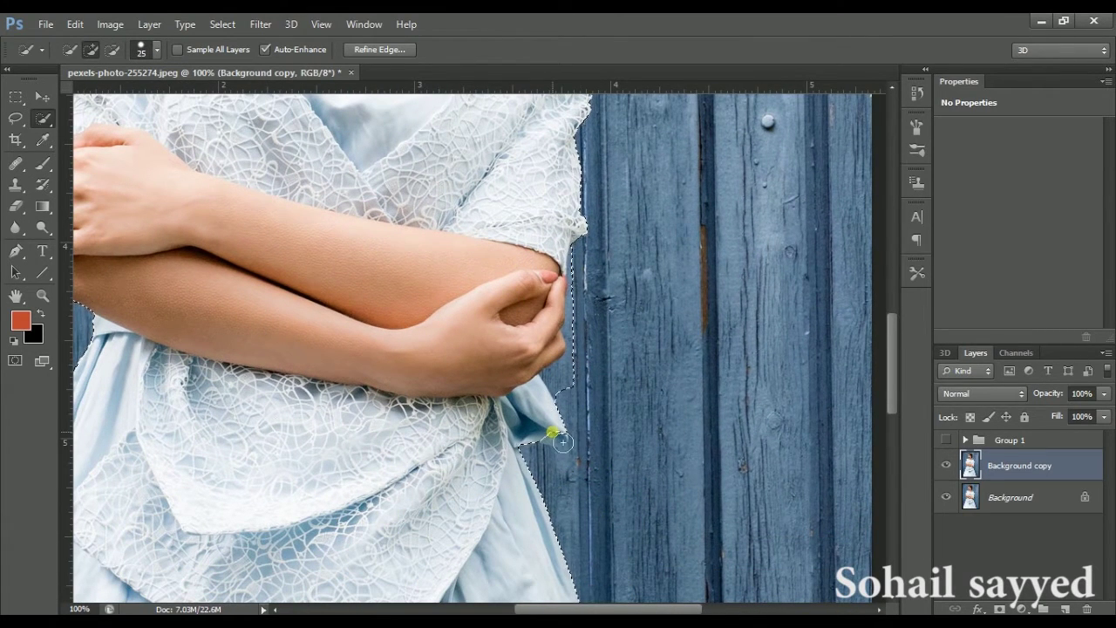
Step: Subtract the stray wooden wall beside her elbow, hand and sash from the selection
{"action": "left_click", "coordinate": [587, 455]}
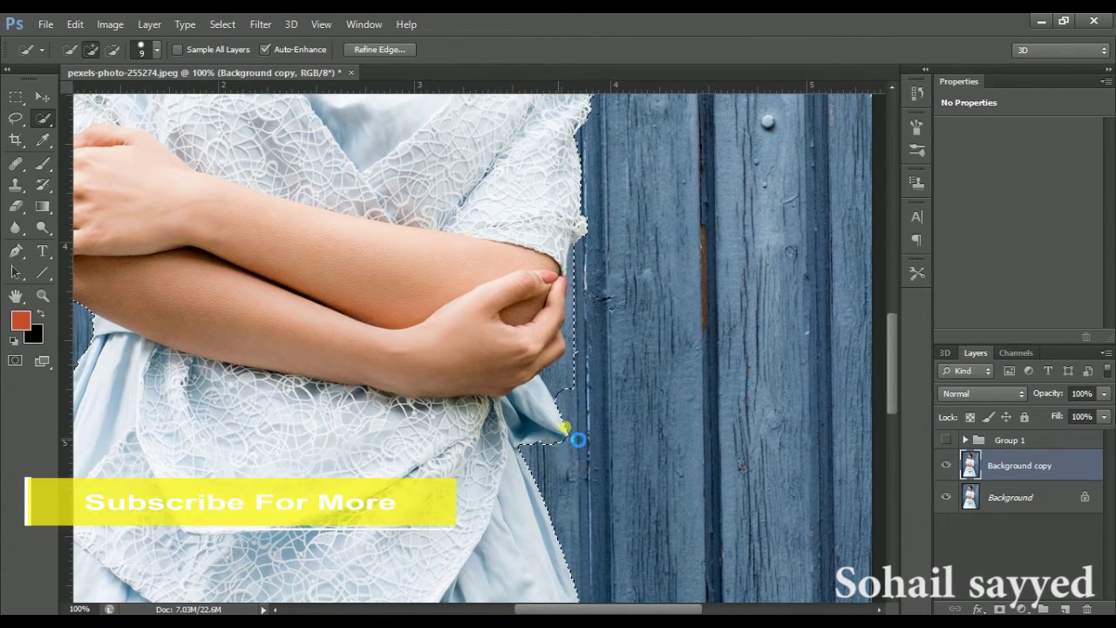
{"action": "key", "text": "alt"}
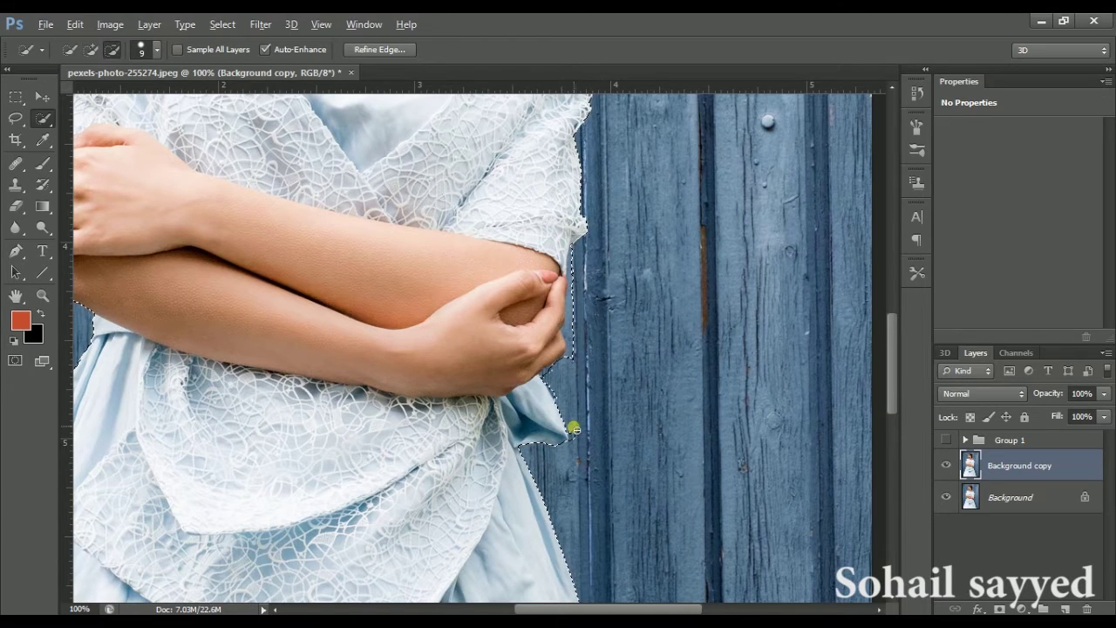
{"action": "key", "text": "alt"}
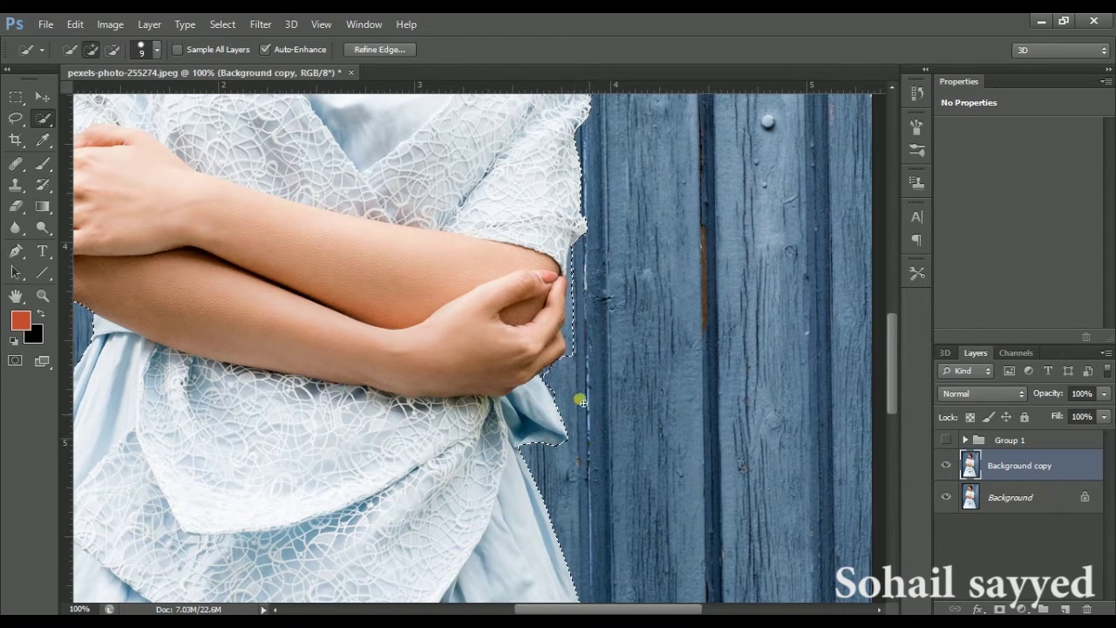
{"action": "key", "text": "alt"}
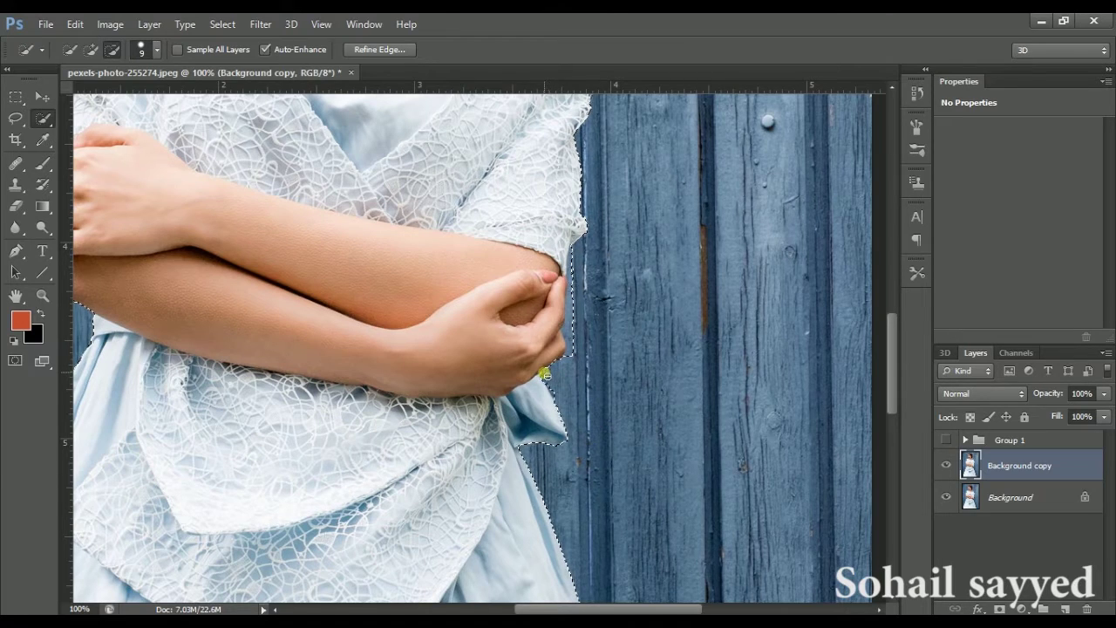
{"action": "key", "text": "alt"}
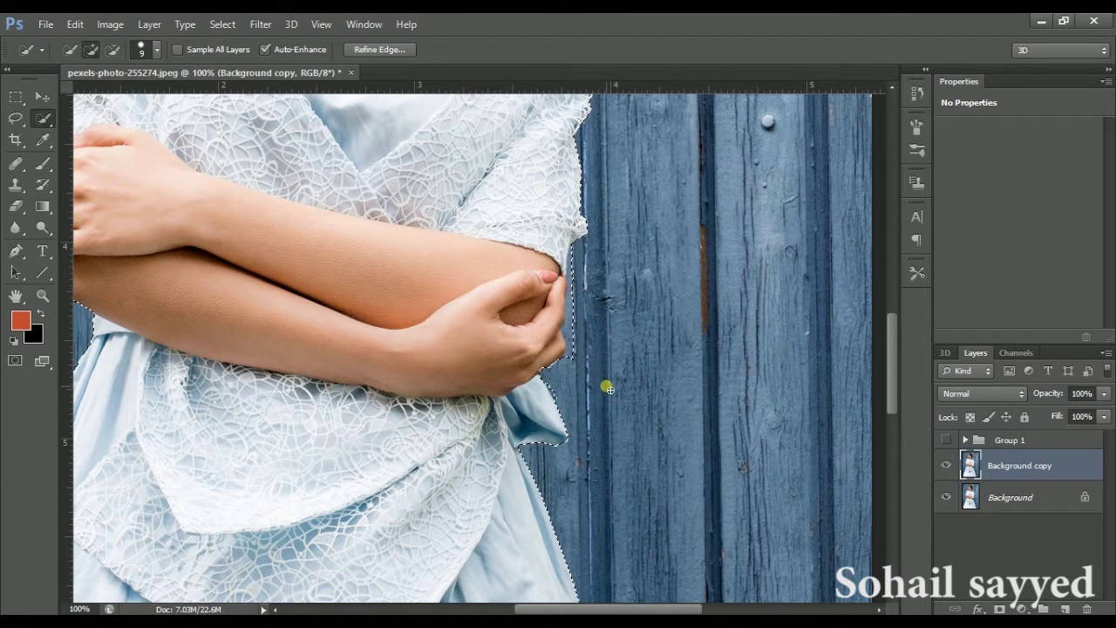
{"action": "key", "text": "alt"}
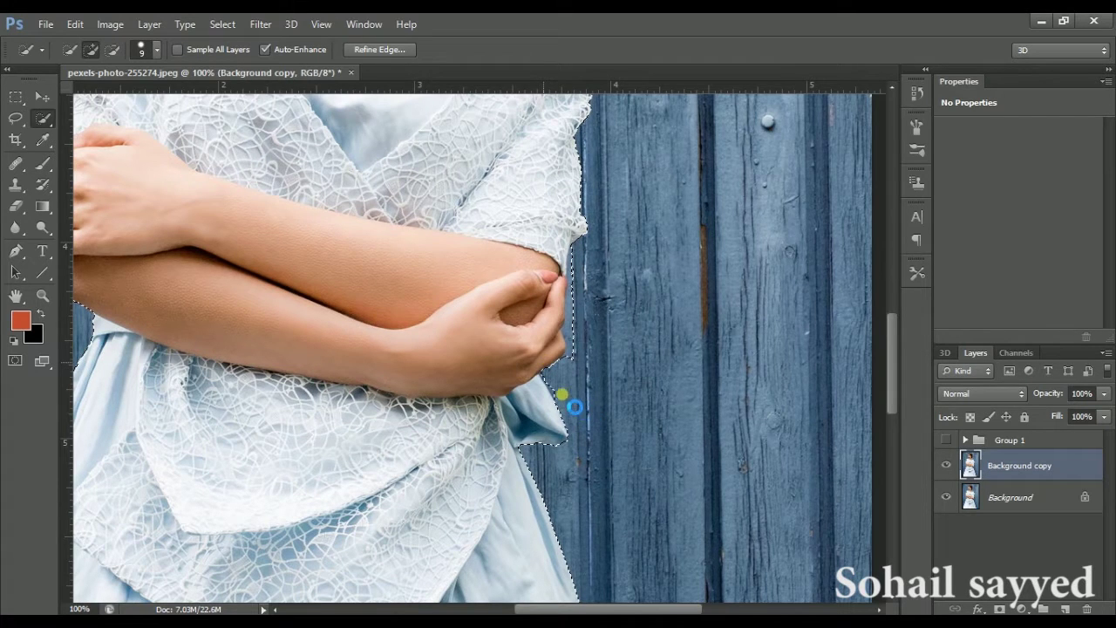
{"action": "key", "text": "alt"}
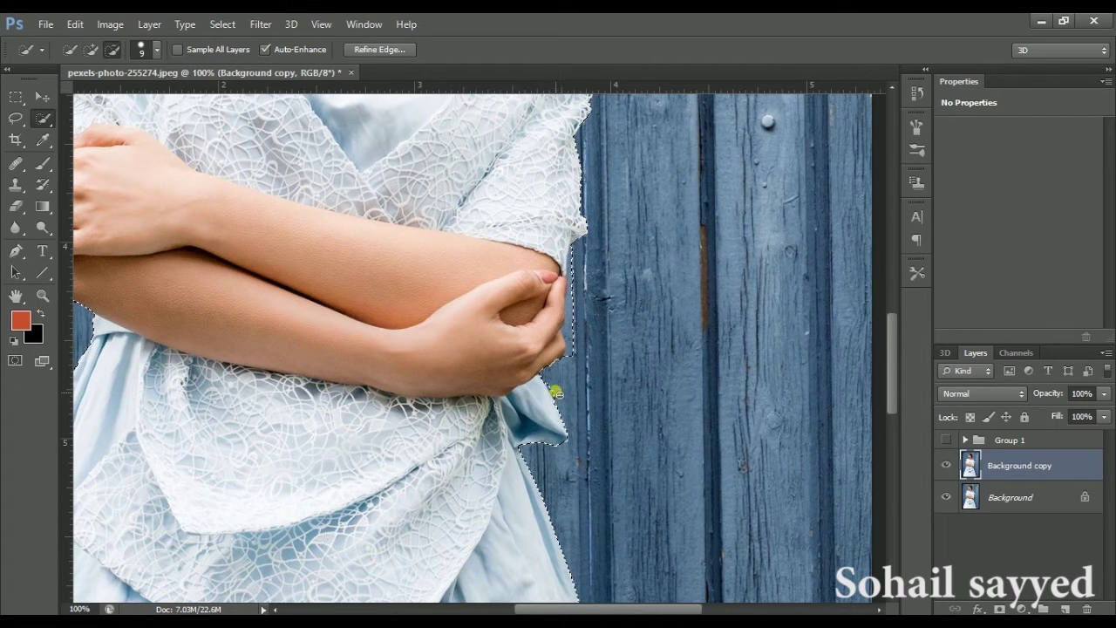
{"action": "key", "text": "alt"}
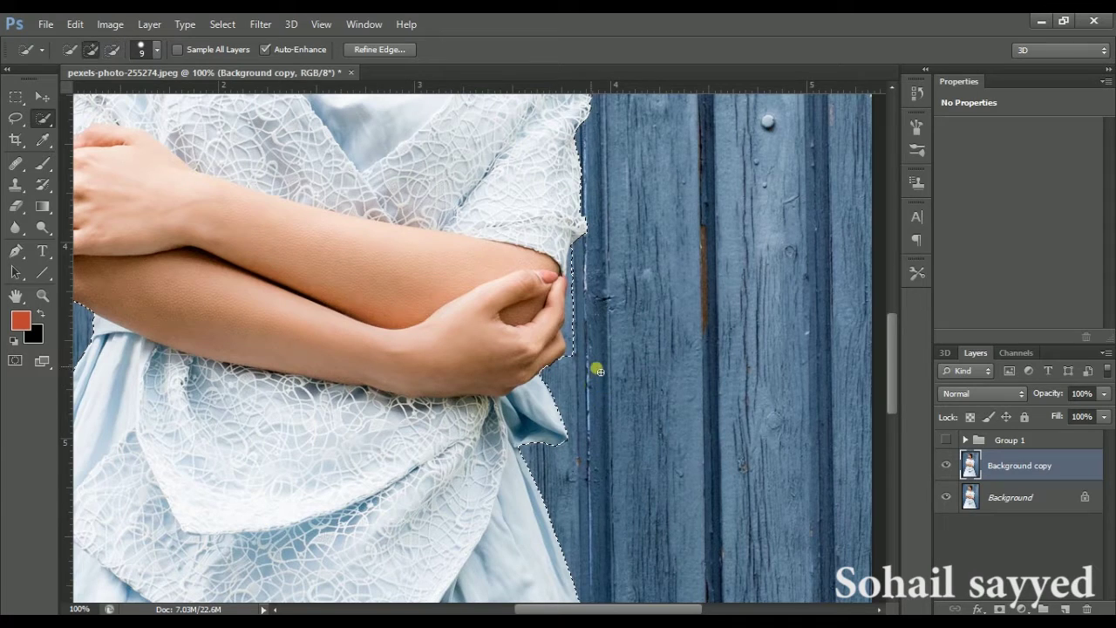
{"action": "key", "text": "alt"}
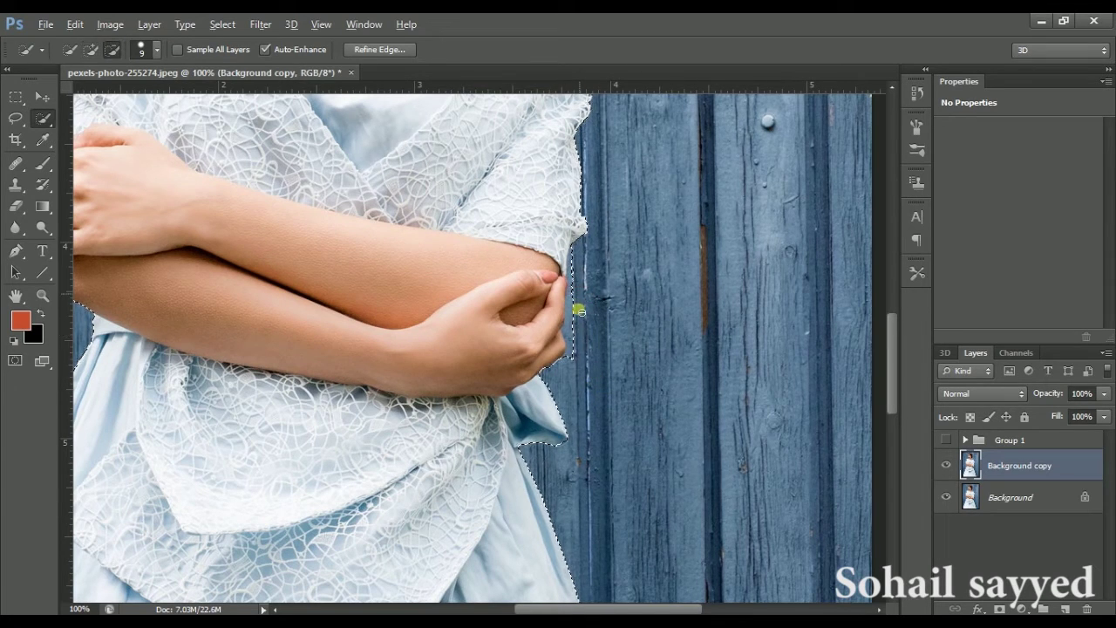
{"action": "key", "text": "alt"}
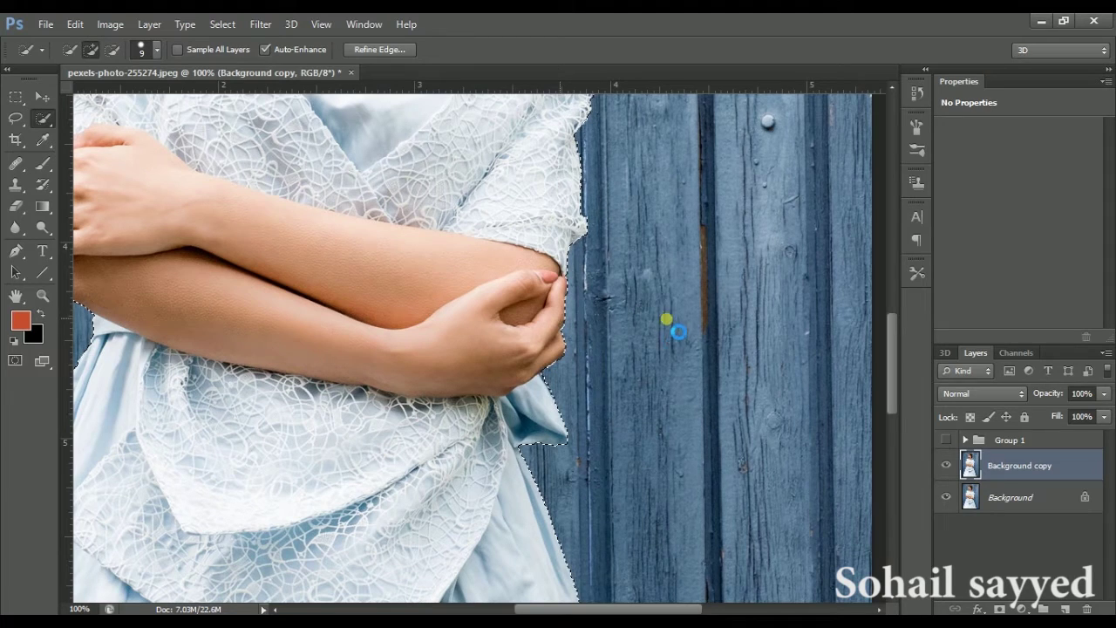
Step: Trim the wall beside her neck and extend the selection up over her face and hair
{"action": "left_click_drag", "start_coordinate": [681, 222], "coordinate": [681, 426]}
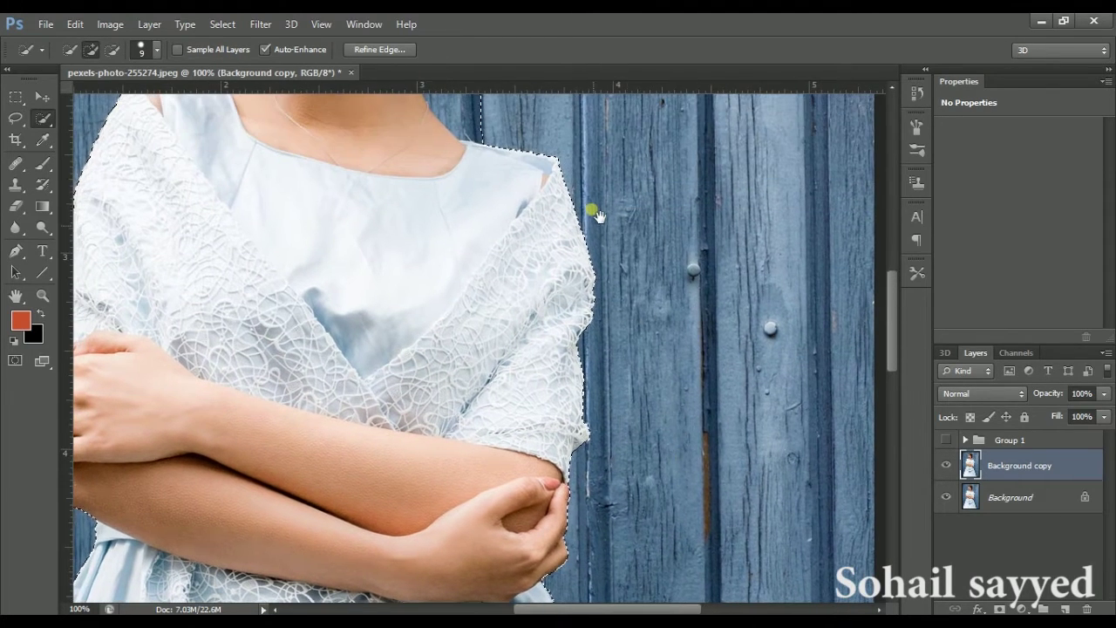
{"action": "left_click_drag", "start_coordinate": [593, 212], "coordinate": [693, 394]}
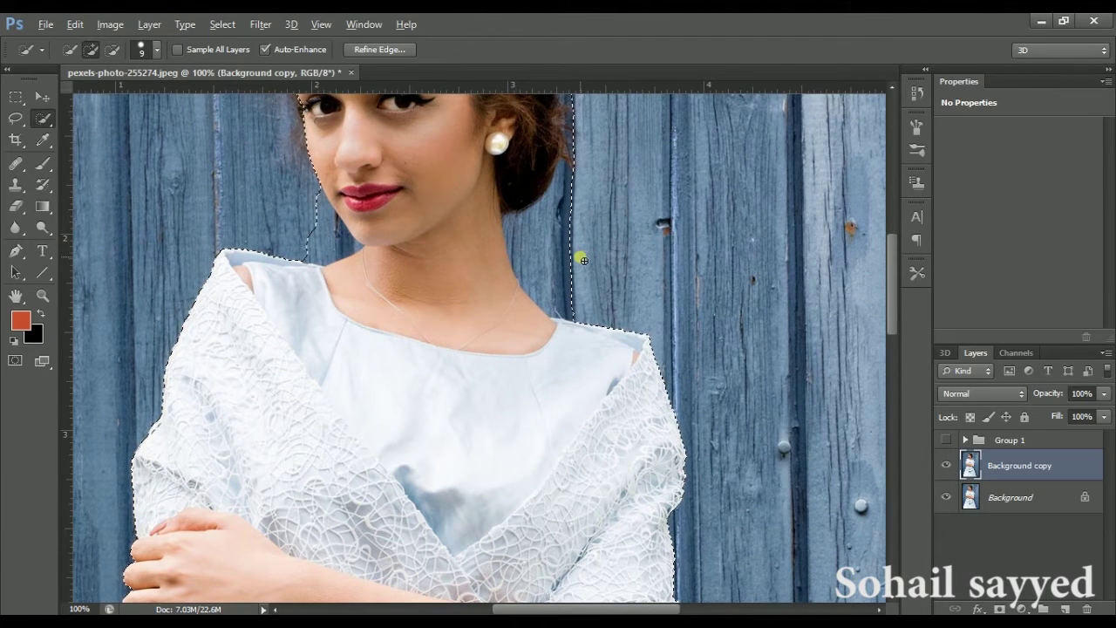
{"action": "key", "text": "alt"}
{"action": "key", "text": "bracketright"}
{"action": "key", "text": "bracketright"}
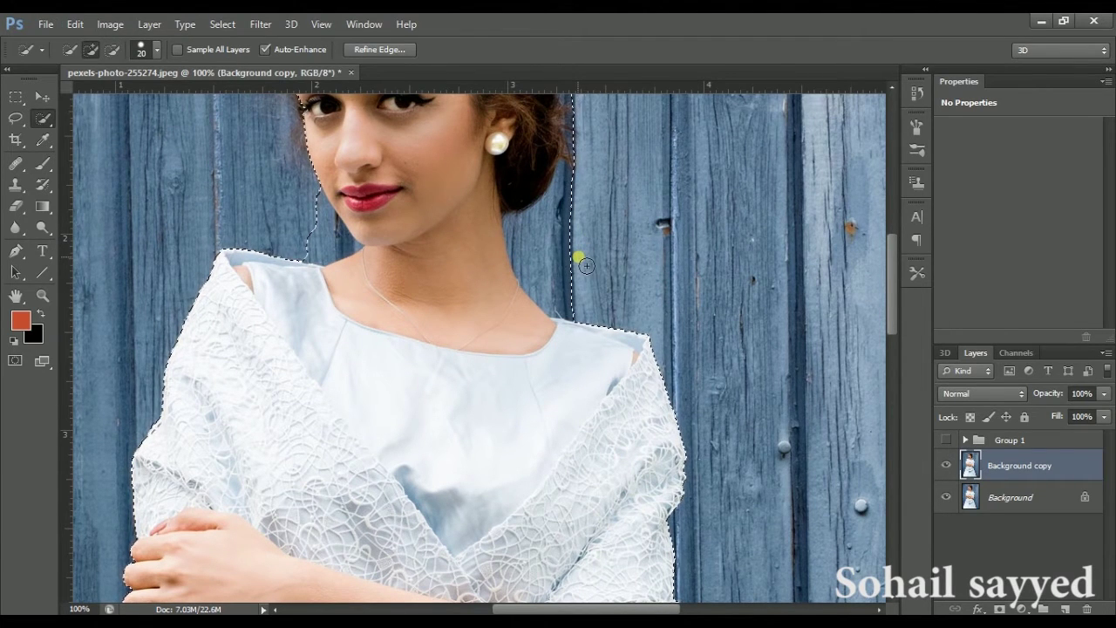
{"action": "mouse_move", "coordinate": [567, 257]}
{"action": "left_mouse_down"}
{"action": "mouse_move", "coordinate": [549, 246]}
{"action": "mouse_move", "coordinate": [578, 248]}
{"action": "left_mouse_up"}
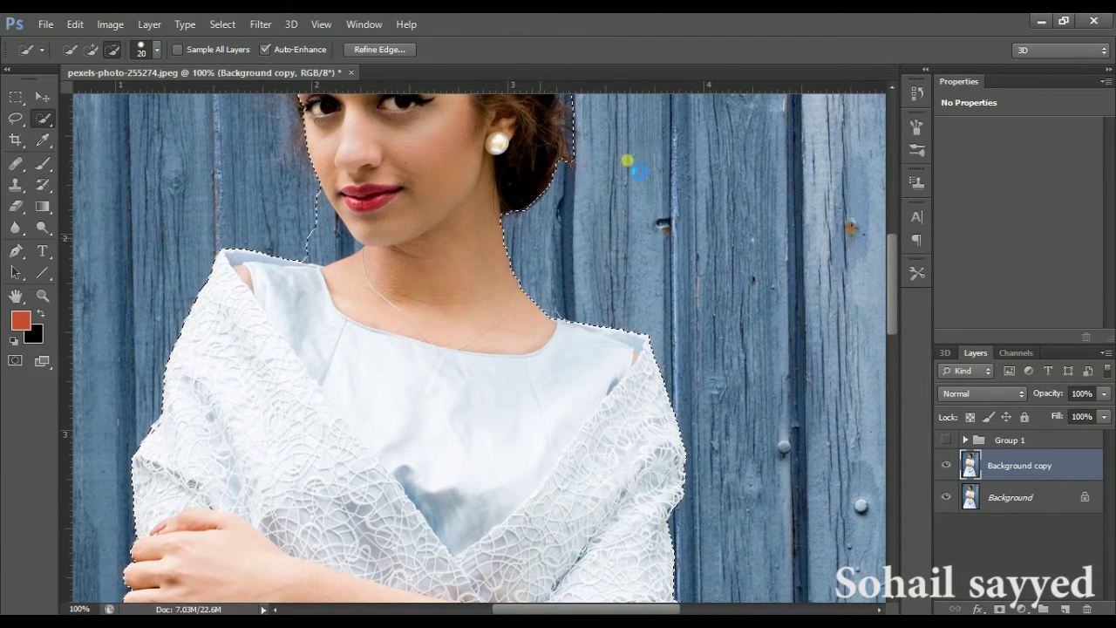
{"action": "left_click_drag", "start_coordinate": [627, 144], "coordinate": [684, 373]}
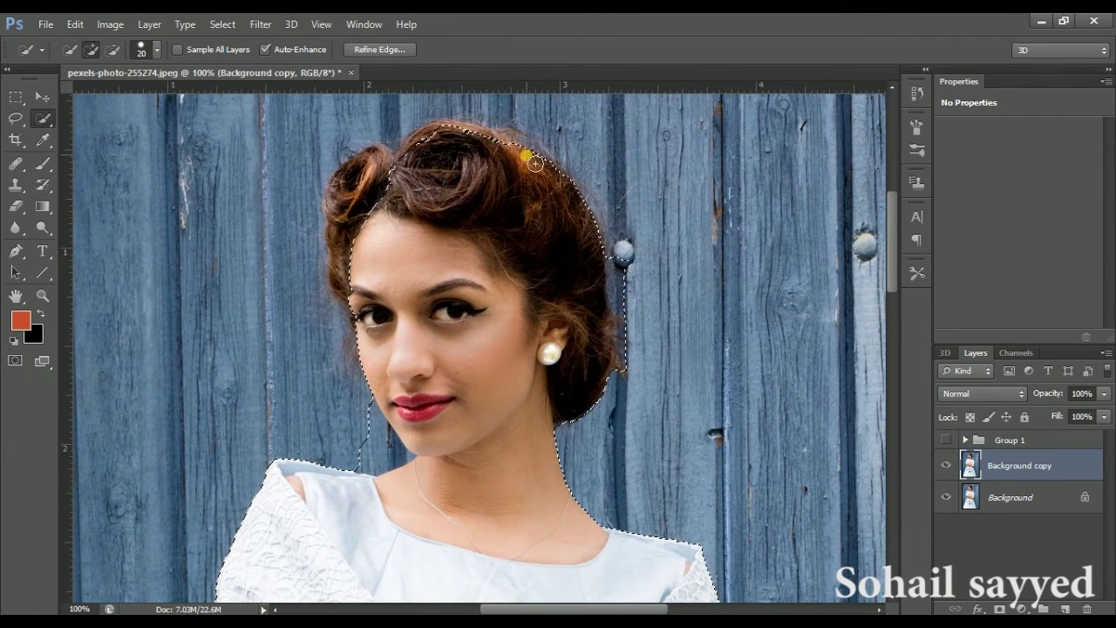
{"action": "mouse_move", "coordinate": [523, 150]}
{"action": "left_mouse_down"}
{"action": "mouse_move", "coordinate": [355, 252]}
{"action": "mouse_move", "coordinate": [343, 281]}
{"action": "mouse_move", "coordinate": [370, 343]}
{"action": "left_mouse_up"}
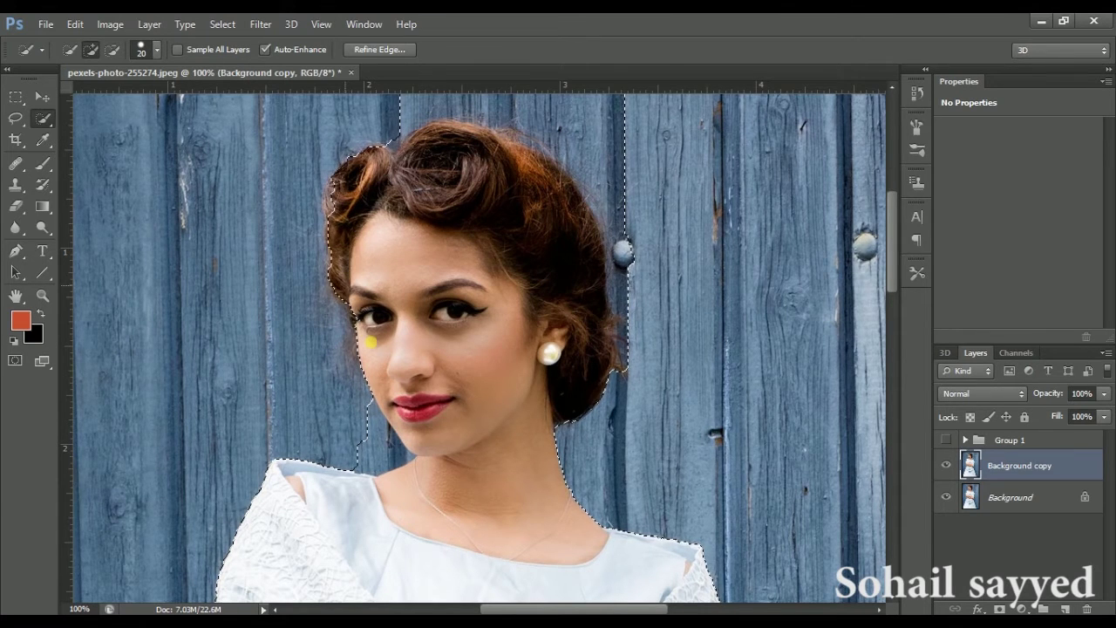
Step: Remove wood above her head and refine the hair top and left face edge with a size-9 brush
{"action": "scroll", "coordinate": [489, 219], "scroll_direction": "up", "scroll_amount": 5}
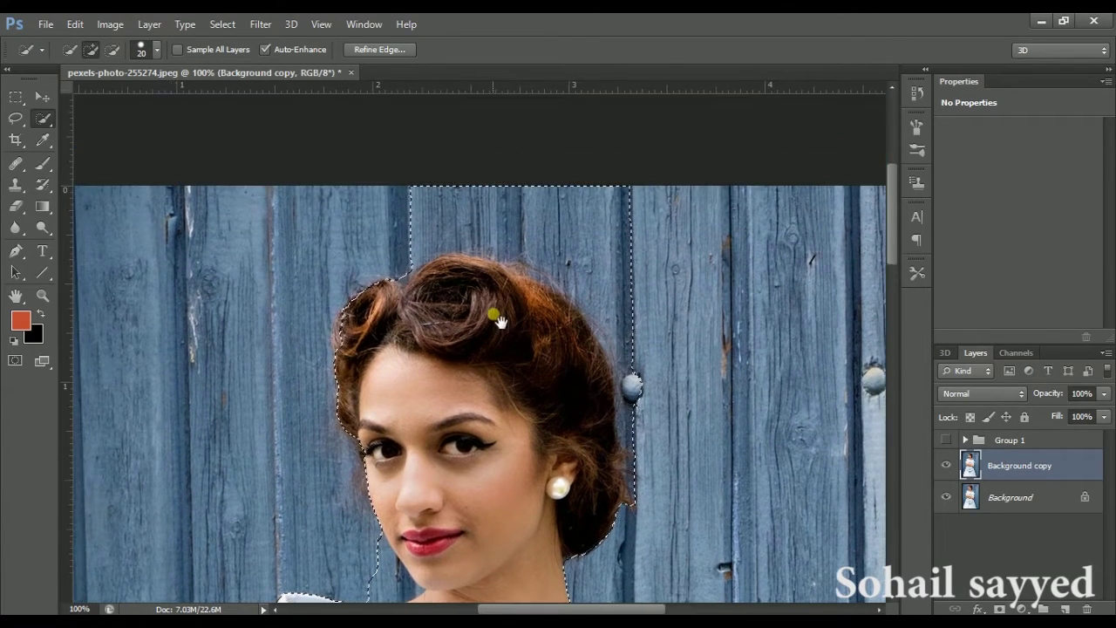
{"action": "mouse_move", "coordinate": [410, 213]}
{"action": "left_mouse_down"}
{"action": "mouse_move", "coordinate": [461, 204]}
{"action": "mouse_move", "coordinate": [622, 224]}
{"action": "mouse_move", "coordinate": [605, 256]}
{"action": "mouse_move", "coordinate": [468, 267]}
{"action": "left_mouse_up"}
{"action": "key", "text": "bracketleft"}
{"action": "key", "text": "bracketleft"}
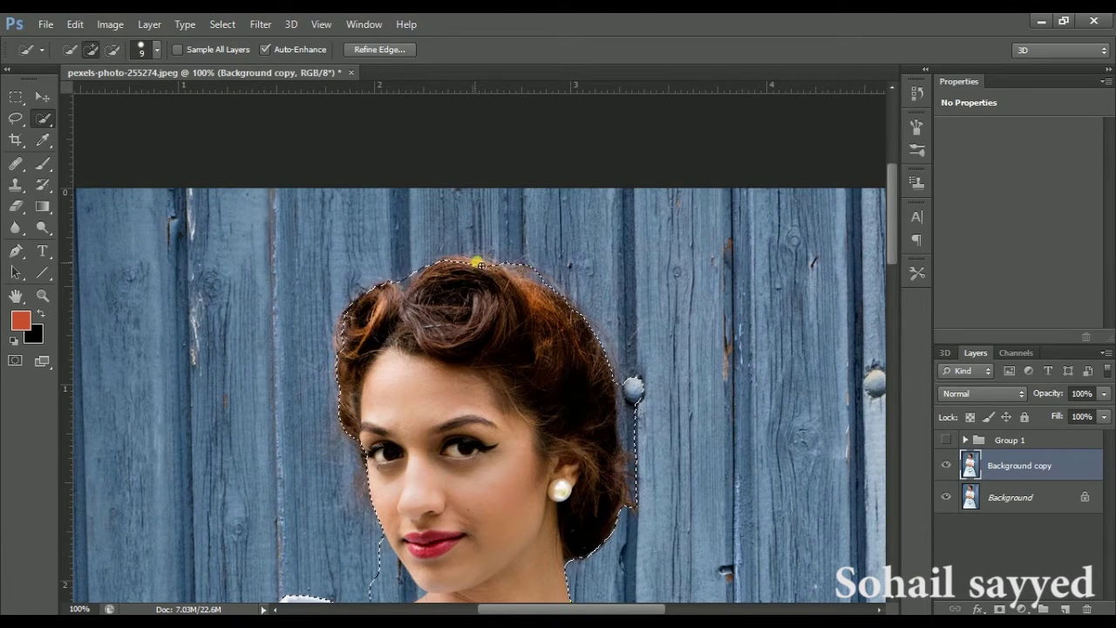
{"action": "left_click", "coordinate": [403, 278]}
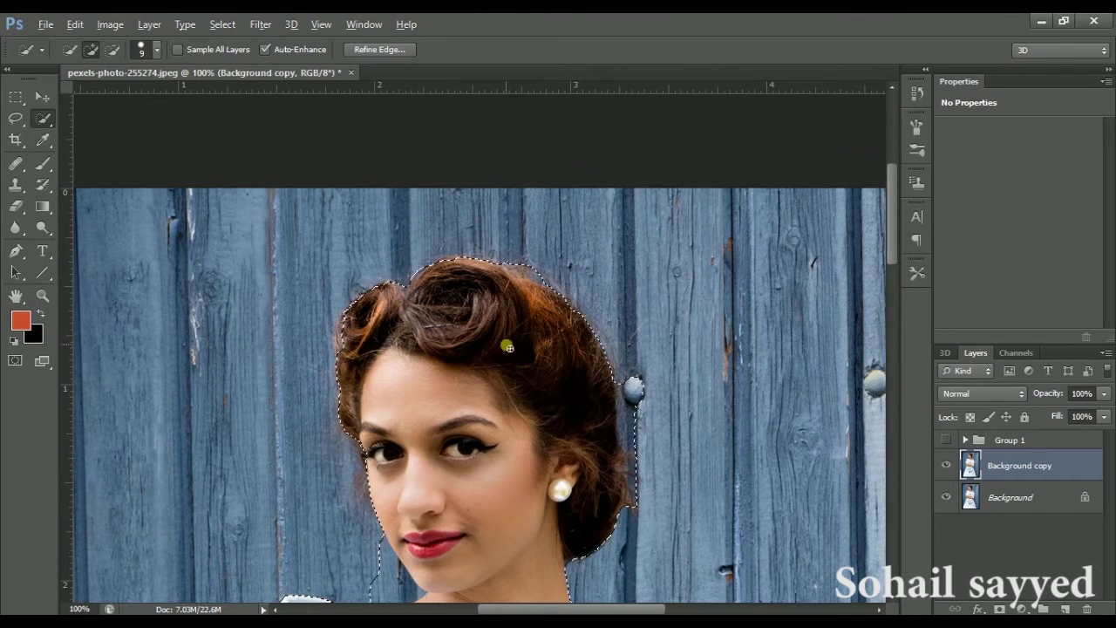
{"action": "left_click", "coordinate": [478, 306]}
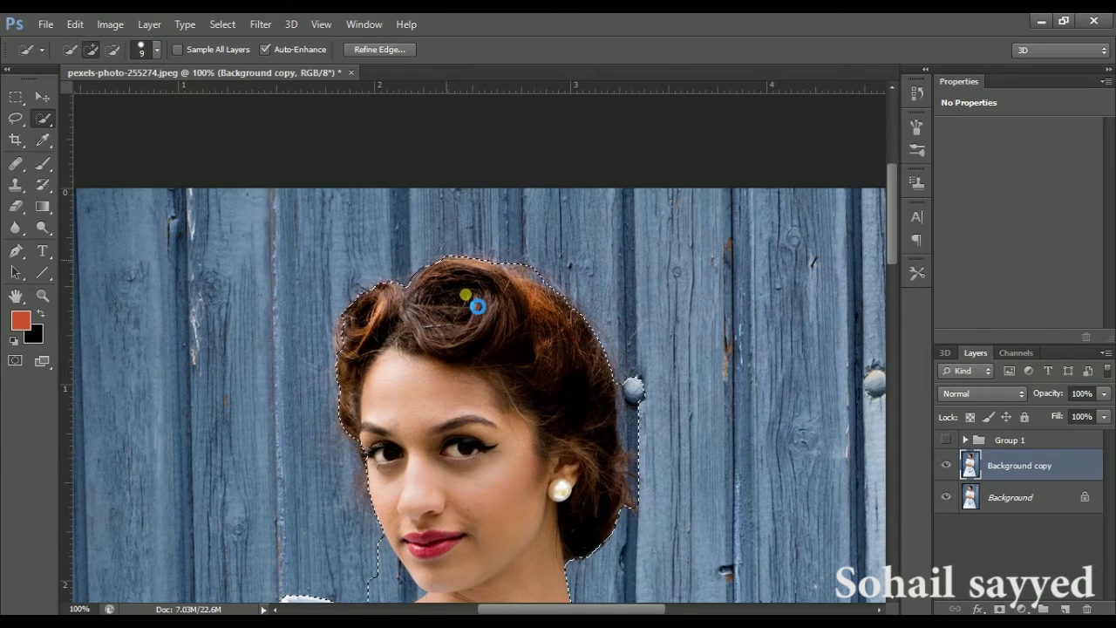
{"action": "mouse_move", "coordinate": [373, 311]}
{"action": "left_mouse_down"}
{"action": "mouse_move", "coordinate": [434, 233]}
{"action": "mouse_move", "coordinate": [384, 293]}
{"action": "mouse_move", "coordinate": [400, 329]}
{"action": "left_mouse_up"}
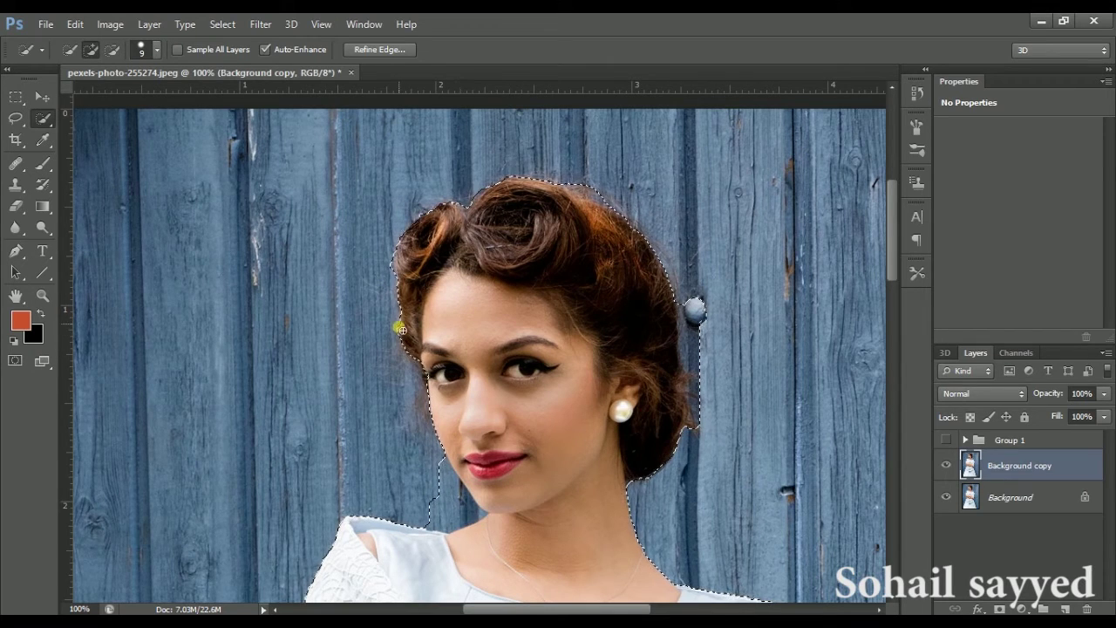
{"action": "mouse_move", "coordinate": [423, 401]}
{"action": "left_mouse_down"}
{"action": "mouse_move", "coordinate": [430, 353]}
{"action": "mouse_move", "coordinate": [358, 320]}
{"action": "mouse_move", "coordinate": [398, 504]}
{"action": "left_mouse_up"}
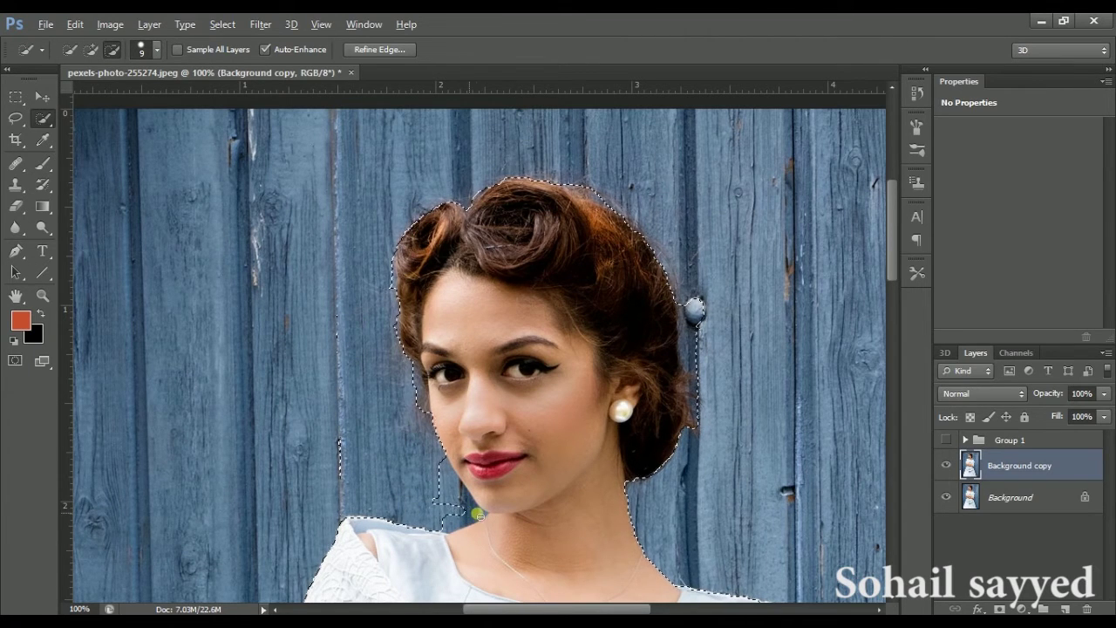
Step: Alternate adding and subtracting strokes to clean the selection along her lower face
{"action": "key", "text": "alt"}
{"action": "key", "text": "alt"}
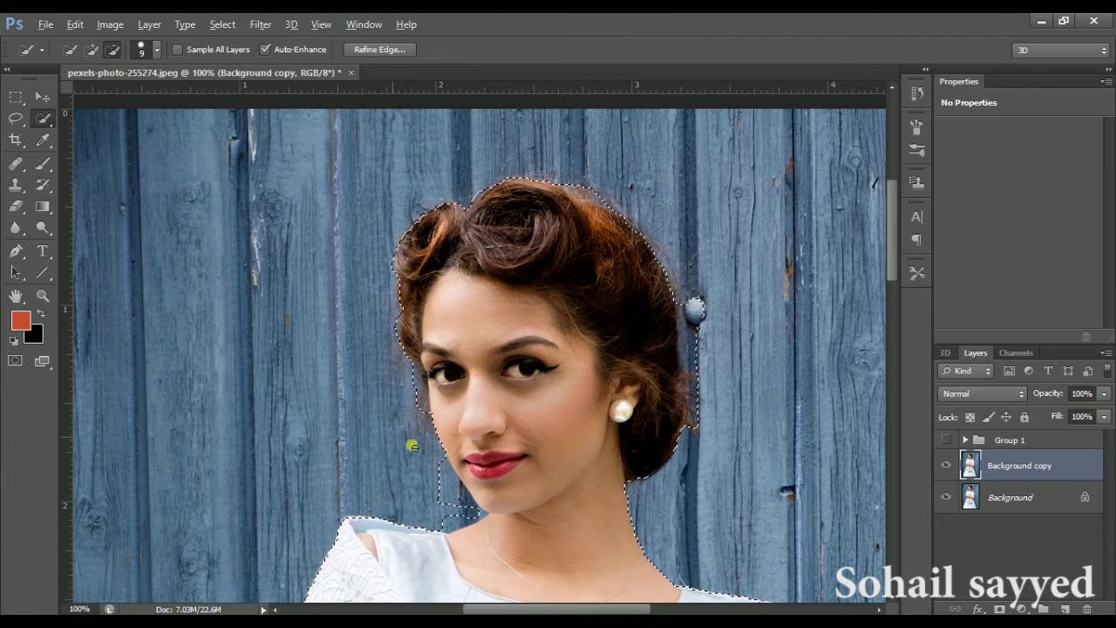
{"action": "key", "text": "alt"}
{"action": "key", "text": "alt"}
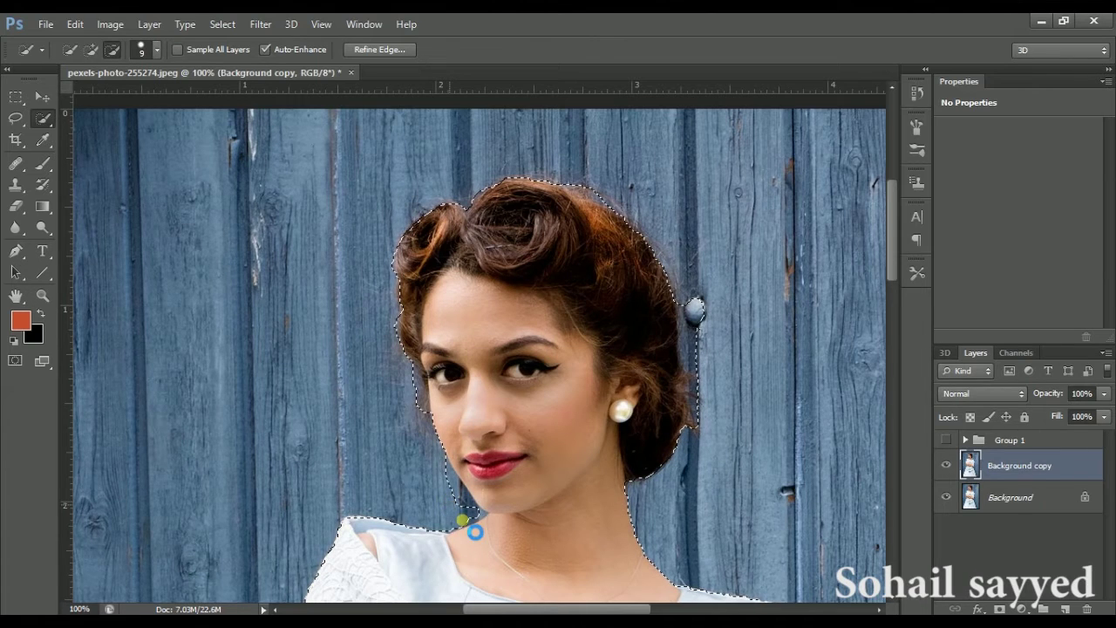
{"action": "key", "text": "alt"}
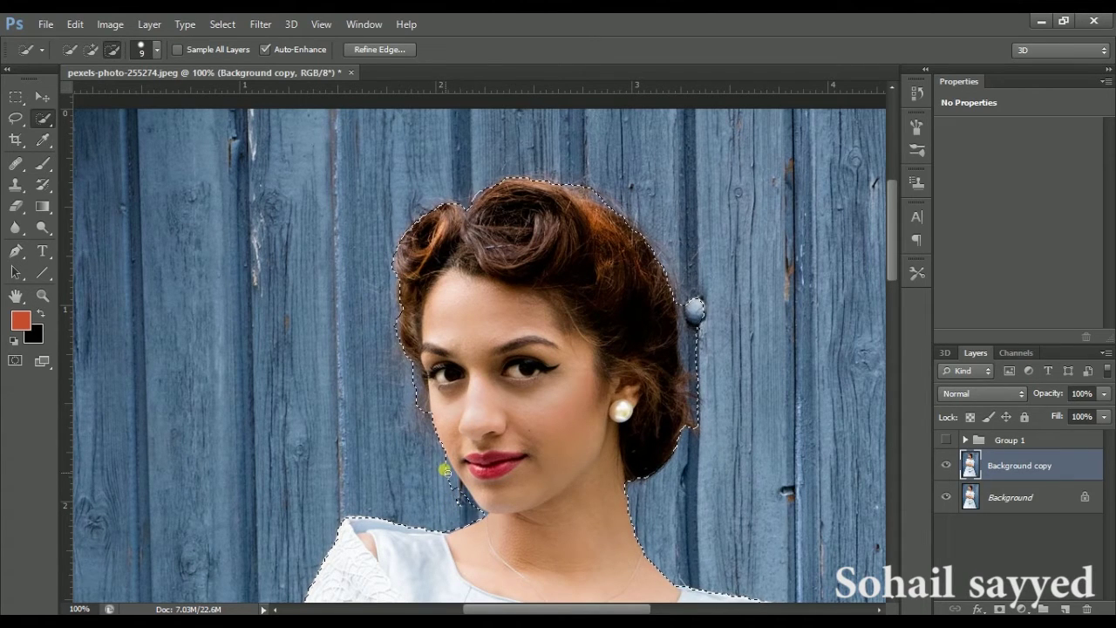
{"action": "key", "text": "alt"}
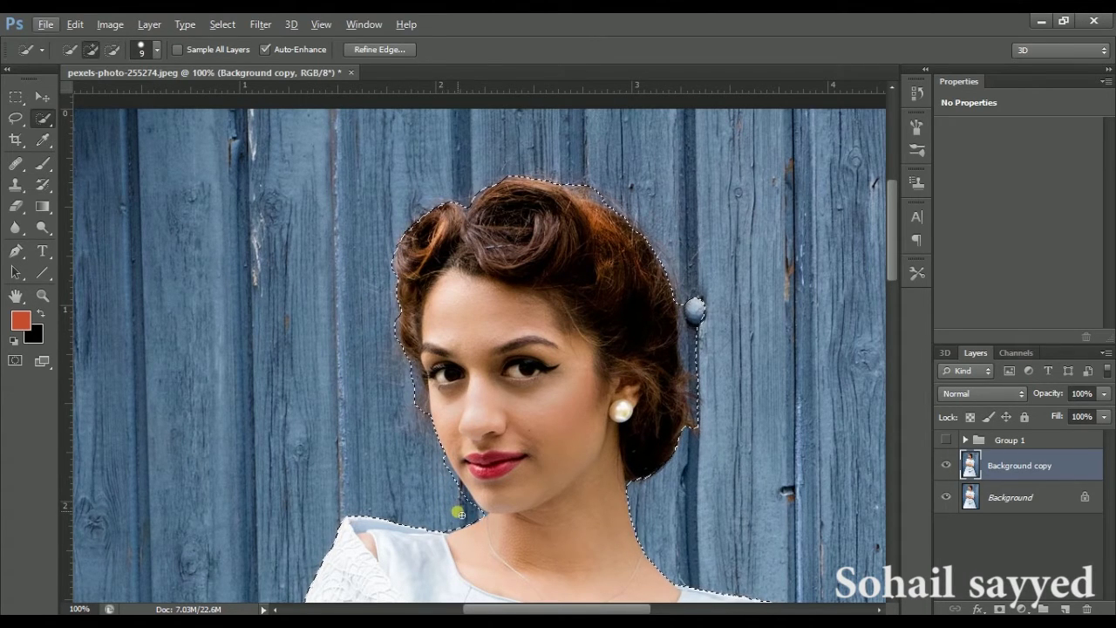
{"action": "key", "text": "alt"}
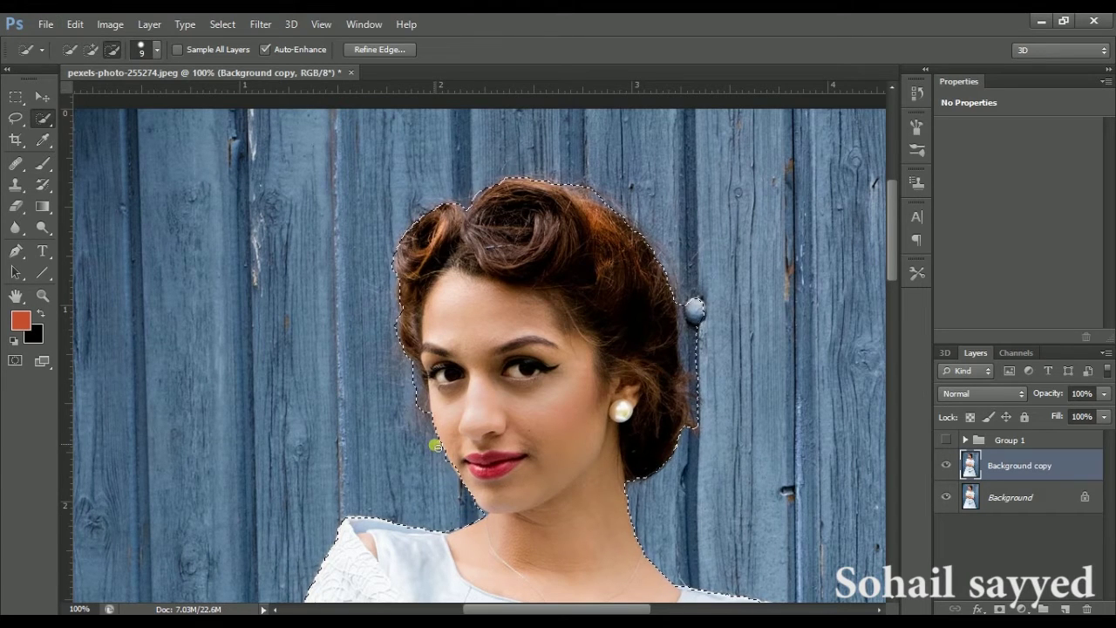
{"action": "key", "text": "alt"}
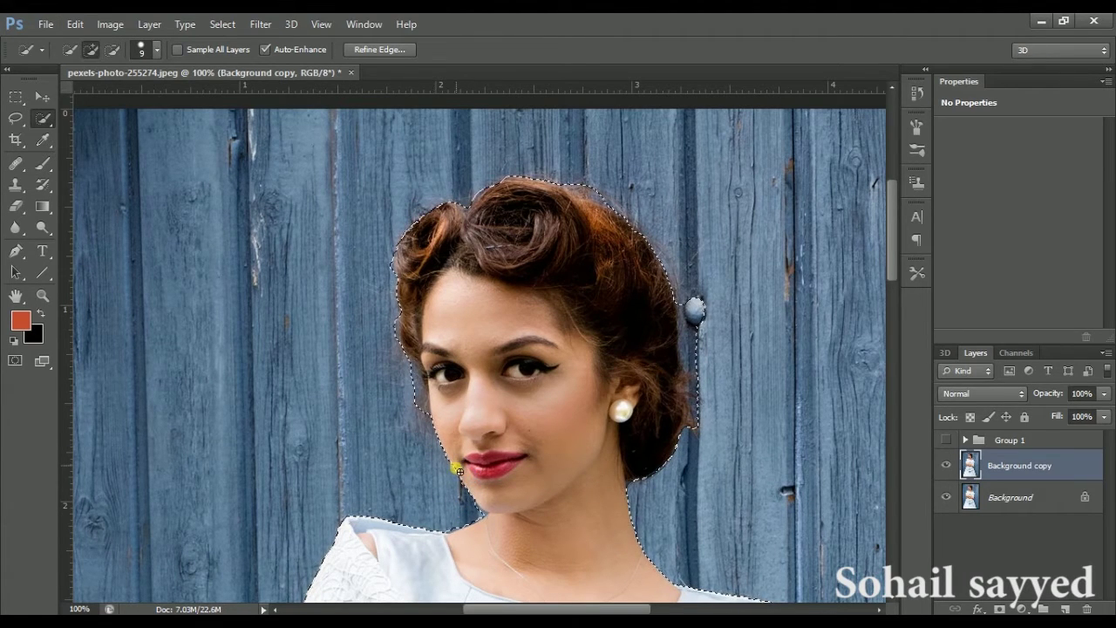
{"action": "left_click_drag", "start_coordinate": [473, 480], "coordinate": [504, 539]}
Step: At 200% zoom, trim background from the chin edge using brush sizes 5 and 1
{"action": "key", "text": "ctrl+plus"}
{"action": "scroll", "coordinate": [558, 429], "scroll_direction": "down", "scroll_amount": 3}
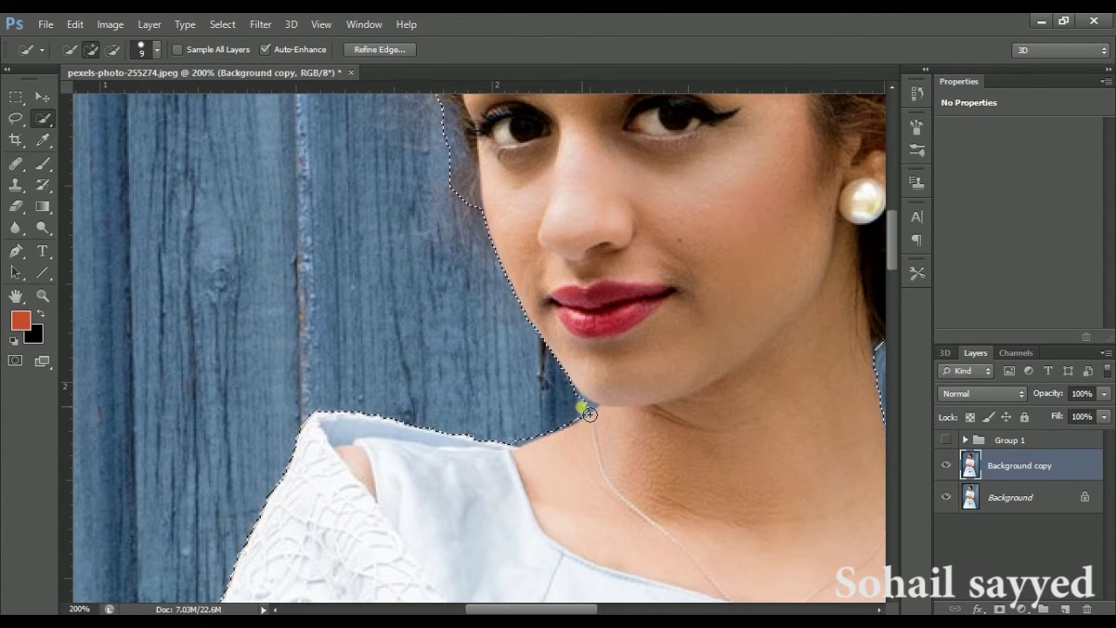
{"action": "key", "text": "alt"}
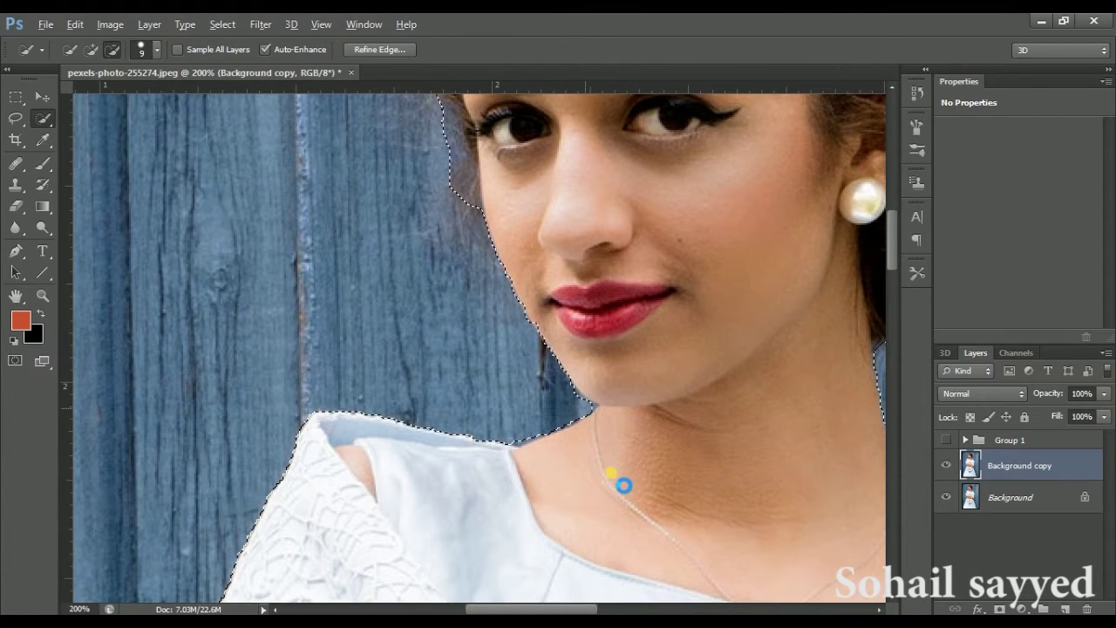
{"action": "left_click_drag", "start_coordinate": [623, 486], "coordinate": [576, 404]}
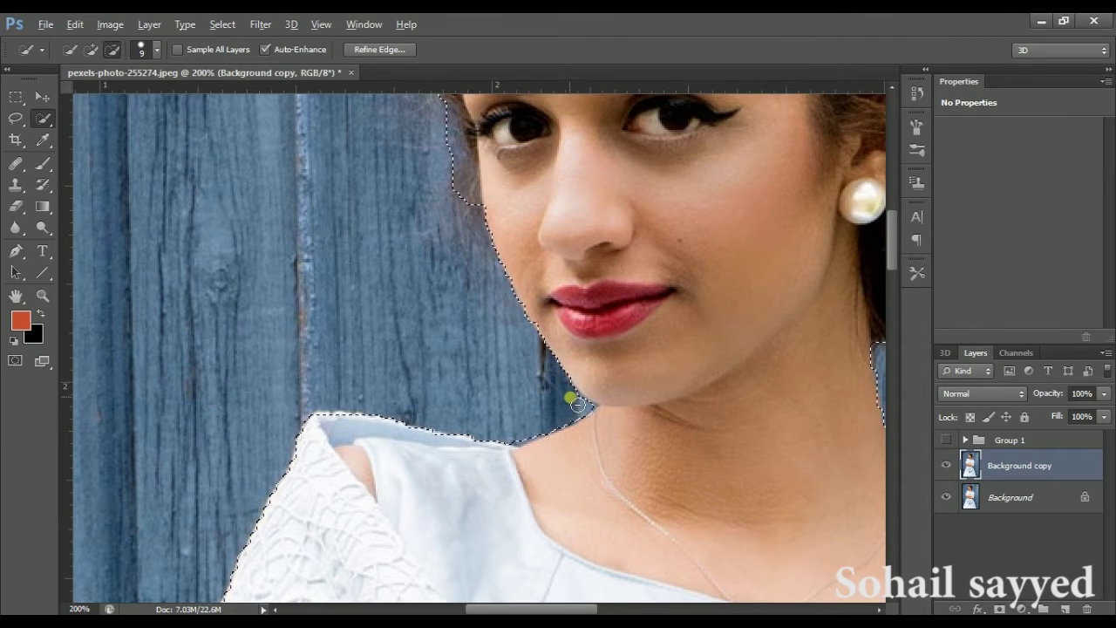
{"action": "key", "text": "bracketleft"}
{"action": "key", "text": "bracketleft"}
{"action": "key", "text": "bracketleft"}
{"action": "left_click_drag", "start_coordinate": [602, 428], "coordinate": [590, 411]}
{"action": "key", "text": "bracketleft"}
{"action": "key", "text": "bracketleft"}
{"action": "key", "text": "bracketleft"}
{"action": "key", "text": "alt"}
{"action": "left_click_drag", "start_coordinate": [670, 436], "coordinate": [682, 449]}
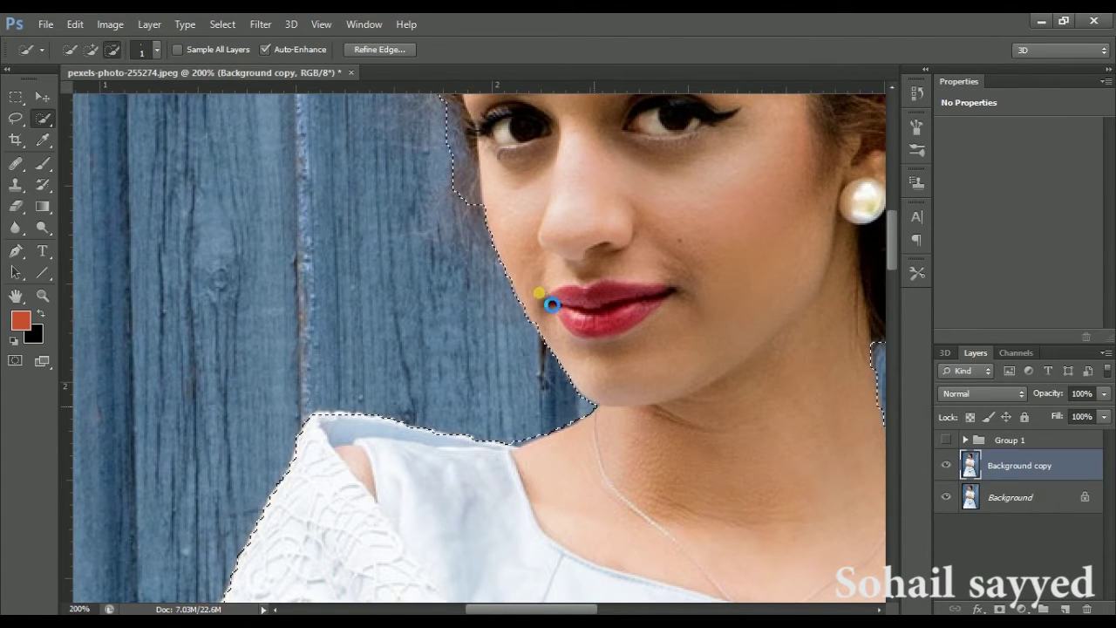
Step: Tighten the selection edge beside her left cheek with a size-8 brush
{"action": "key", "text": "bracketright"}
{"action": "key", "text": "bracketright"}
{"action": "left_click_drag", "start_coordinate": [536, 269], "coordinate": [549, 386]}
{"action": "key", "text": "bracketright"}
{"action": "key", "text": "bracketright"}
{"action": "key", "text": "bracketright"}
{"action": "mouse_move", "coordinate": [517, 352]}
{"action": "left_mouse_down"}
{"action": "mouse_move", "coordinate": [530, 365]}
{"action": "mouse_move", "coordinate": [477, 293]}
{"action": "left_mouse_up"}
Step: Remove wall beside the left cheek and above the hair, keeping the hair by her temple
{"action": "key", "text": "alt"}
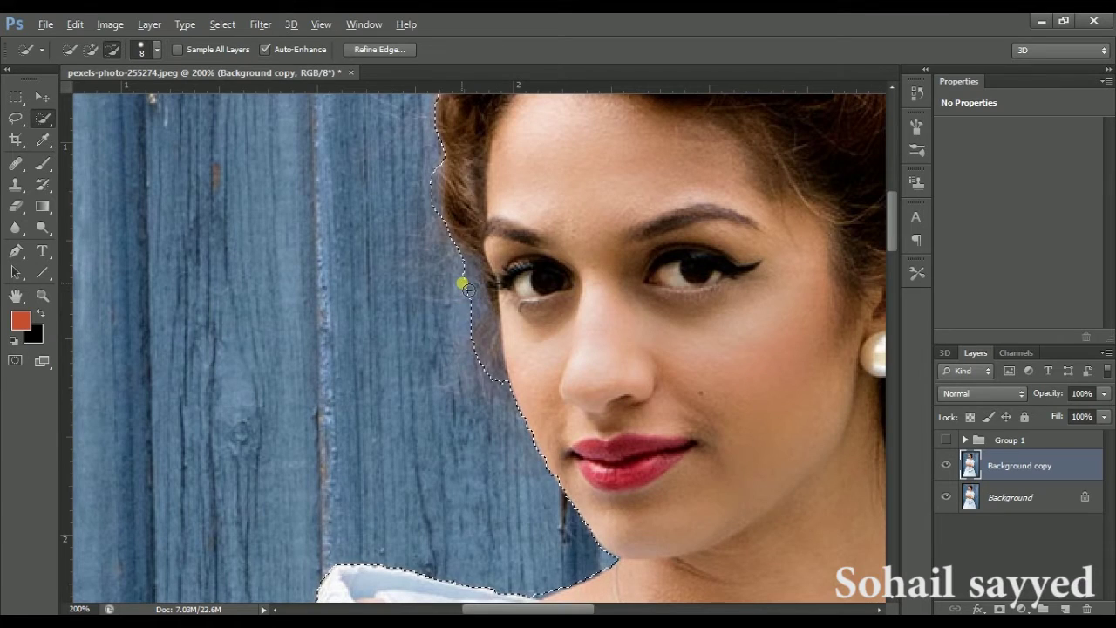
{"action": "left_click_drag", "start_coordinate": [478, 294], "coordinate": [484, 323]}
{"action": "left_click_drag", "start_coordinate": [448, 242], "coordinate": [456, 228]}
{"action": "mouse_move", "coordinate": [438, 182]}
{"action": "left_mouse_down"}
{"action": "mouse_move", "coordinate": [544, 172]}
{"action": "mouse_move", "coordinate": [531, 287]}
{"action": "left_mouse_up"}
{"action": "mouse_move", "coordinate": [718, 287]}
{"action": "left_mouse_down"}
{"action": "mouse_move", "coordinate": [623, 403]}
{"action": "mouse_move", "coordinate": [462, 294]}
{"action": "mouse_move", "coordinate": [445, 397]}
{"action": "left_mouse_up"}
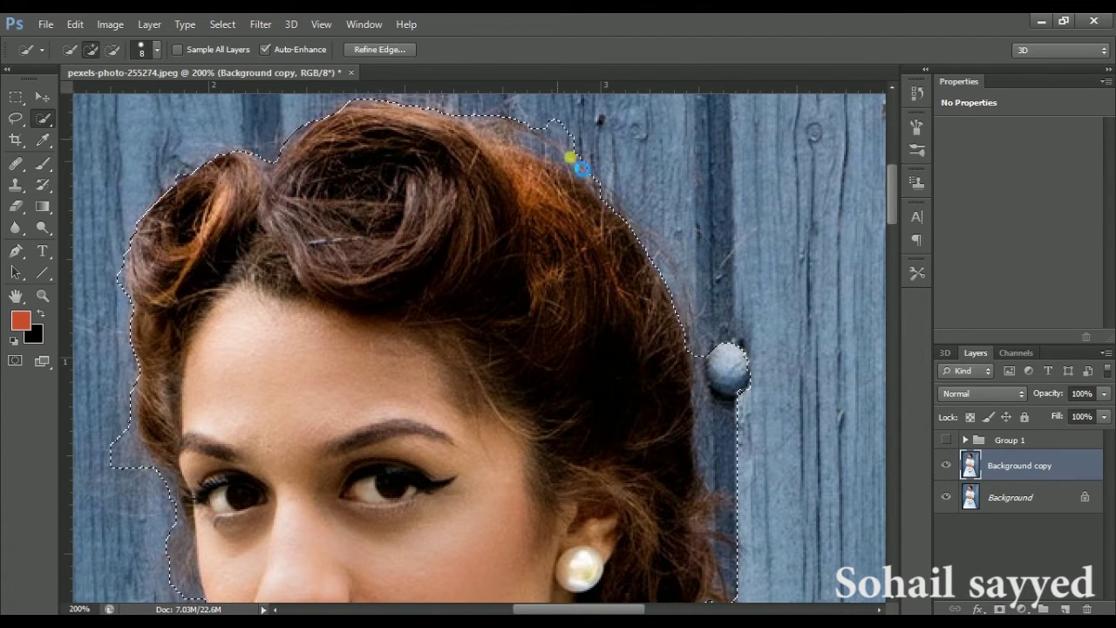
{"action": "mouse_move", "coordinate": [568, 142]}
{"action": "left_mouse_down"}
{"action": "mouse_move", "coordinate": [544, 117]}
{"action": "mouse_move", "coordinate": [549, 125]}
{"action": "left_mouse_up"}
Step: Exclude the wall knob and the gap beside it while keeping the nearby hair selected
{"action": "left_click_drag", "start_coordinate": [770, 338], "coordinate": [715, 264]}
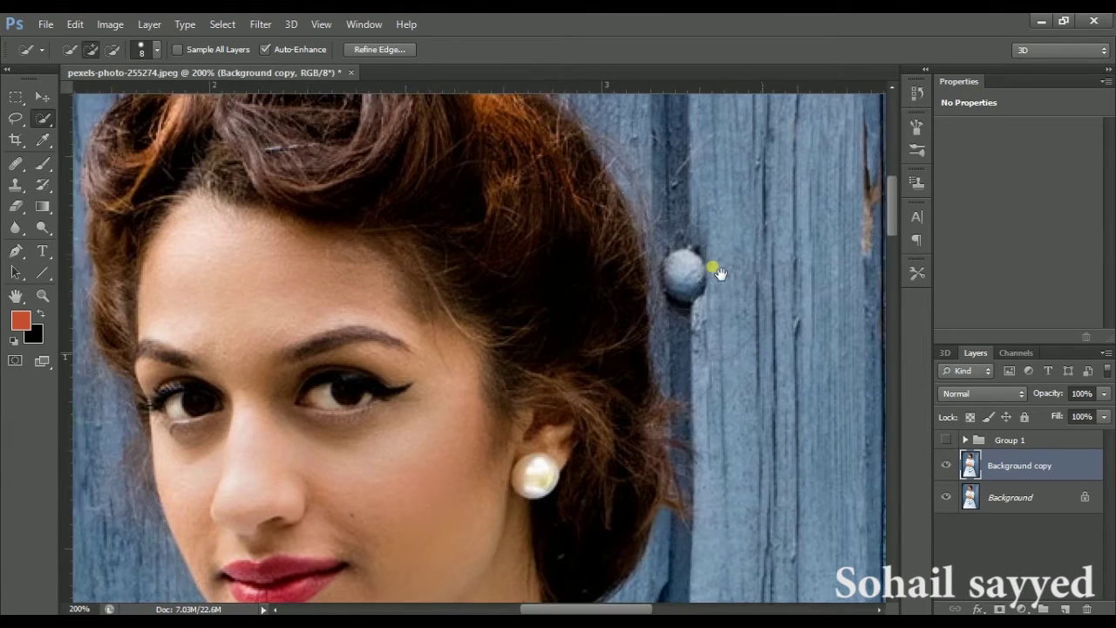
{"action": "mouse_move", "coordinate": [688, 282]}
{"action": "left_mouse_down"}
{"action": "mouse_move", "coordinate": [668, 292]}
{"action": "mouse_move", "coordinate": [677, 278]}
{"action": "mouse_move", "coordinate": [636, 247]}
{"action": "mouse_move", "coordinate": [627, 222]}
{"action": "left_mouse_up"}
{"action": "left_click_drag", "start_coordinate": [697, 280], "coordinate": [709, 293]}
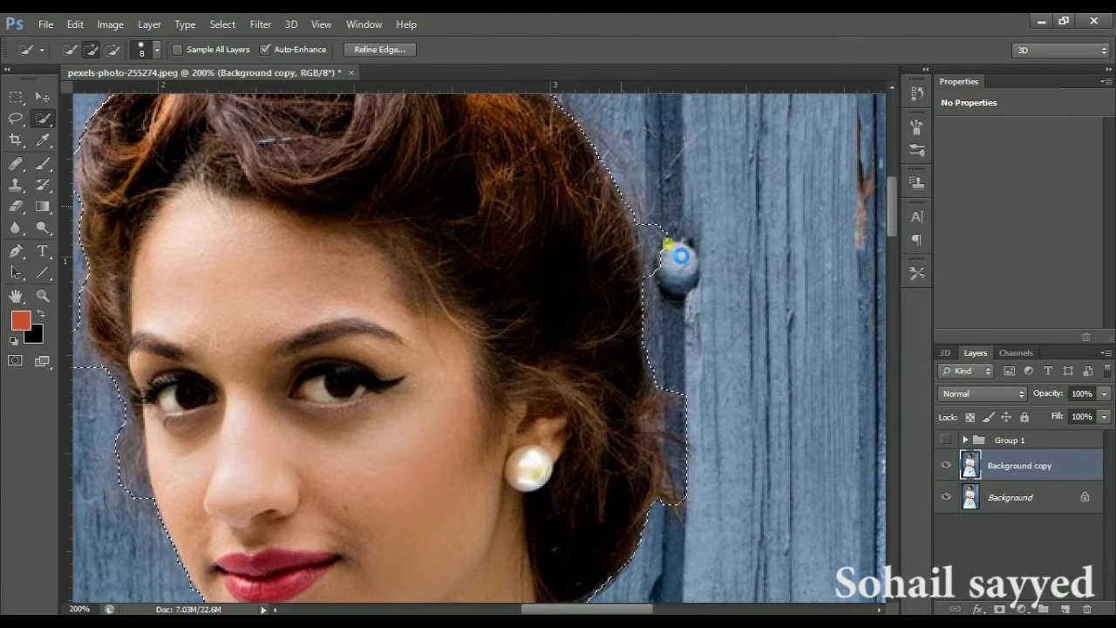
{"action": "left_click_drag", "start_coordinate": [660, 230], "coordinate": [672, 259]}
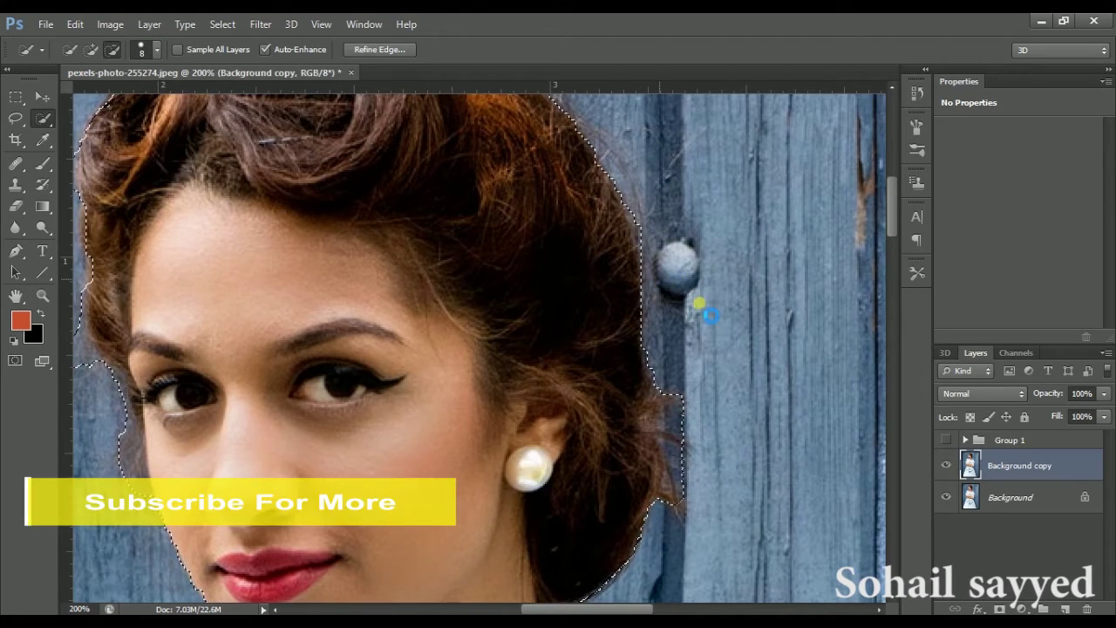
{"action": "key", "text": "ctrl+minus"}
{"action": "key", "text": "ctrl+minus"}
{"action": "key", "text": "ctrl+minus"}
{"action": "key", "text": "ctrl+minus"}
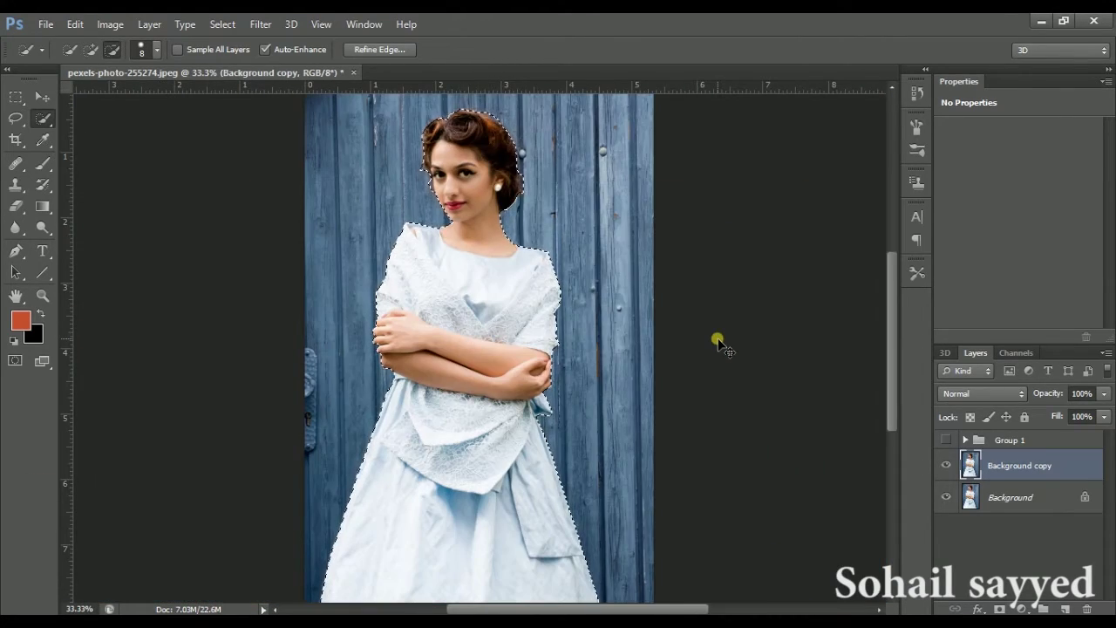
Step: At 300% zoom, trim stray wall along the hair top and right edge, then open Refine Edge
{"action": "key", "text": "ctrl+plus"}
{"action": "key", "text": "ctrl+plus"}
{"action": "key", "text": "ctrl+plus"}
{"action": "key", "text": "ctrl+plus"}
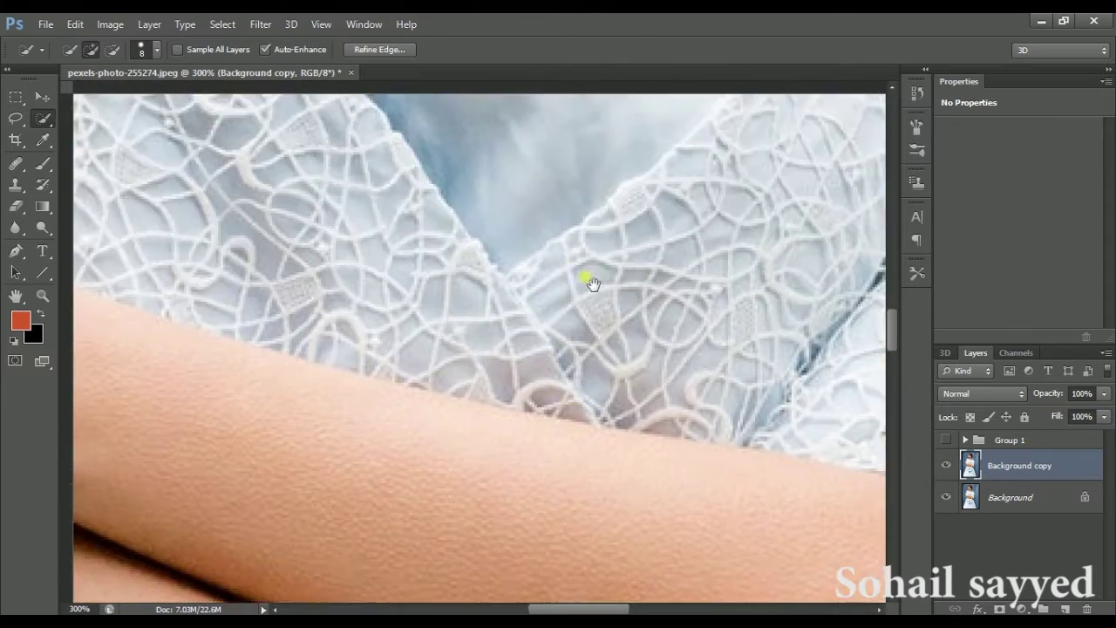
{"action": "scroll", "coordinate": [592, 283], "scroll_direction": "up", "scroll_amount": 5}
{"action": "scroll", "coordinate": [640, 207], "scroll_direction": "up", "scroll_amount": 5}
{"action": "scroll", "coordinate": [655, 269], "scroll_direction": "up", "scroll_amount": 5}
{"action": "scroll", "coordinate": [675, 282], "scroll_direction": "up", "scroll_amount": 3}
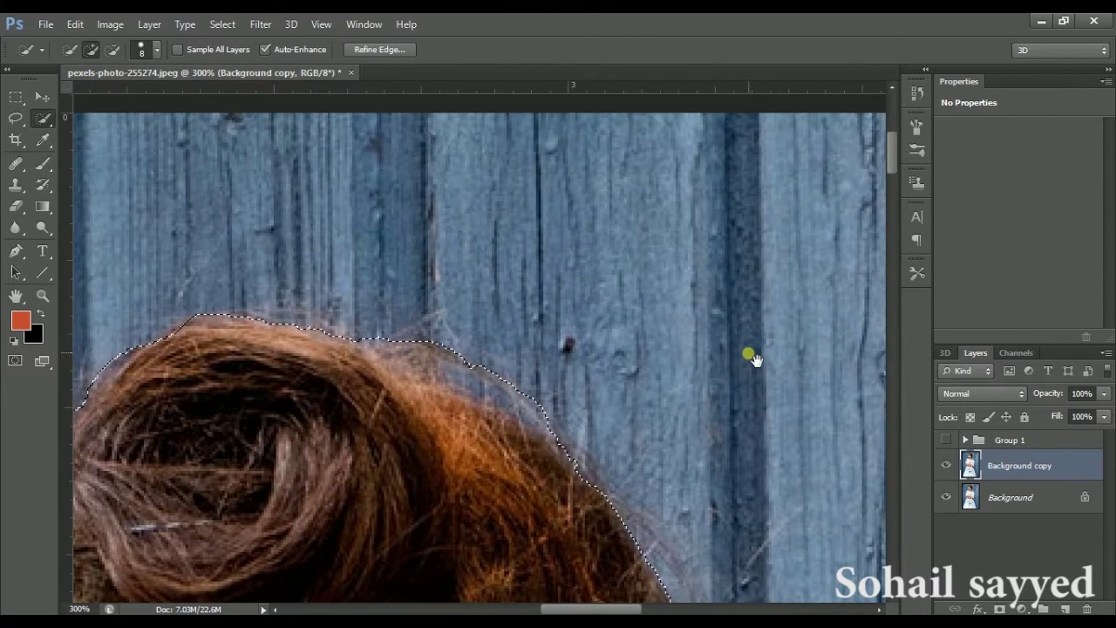
{"action": "key", "text": "alt"}
{"action": "mouse_move", "coordinate": [479, 371]}
{"action": "left_mouse_down"}
{"action": "mouse_move", "coordinate": [459, 359]}
{"action": "mouse_move", "coordinate": [527, 415]}
{"action": "left_mouse_up"}
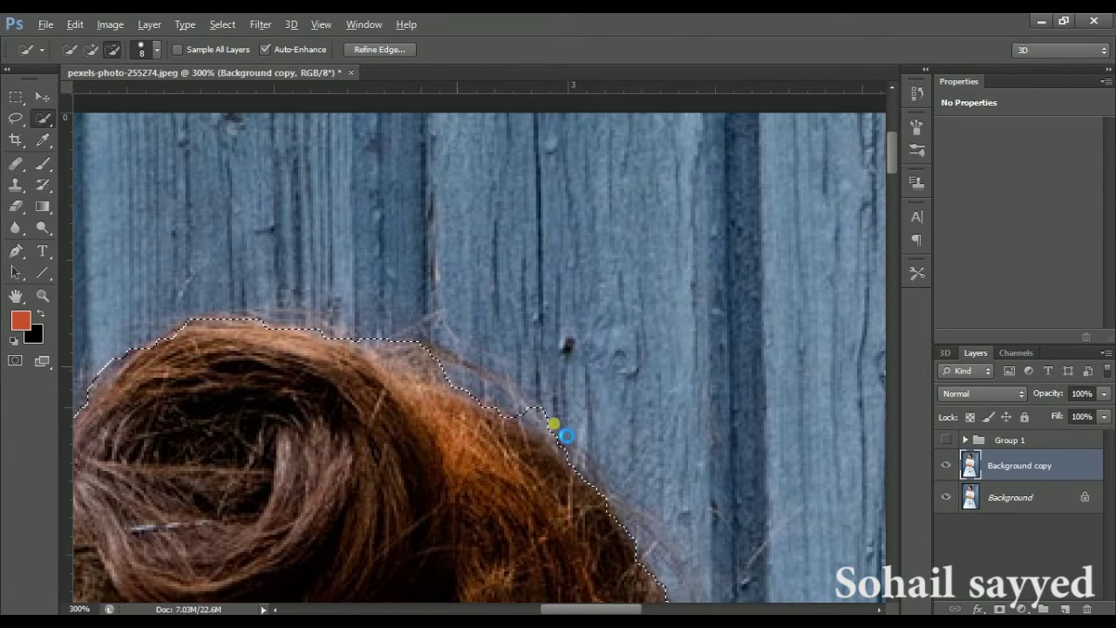
{"action": "left_click_drag", "start_coordinate": [608, 410], "coordinate": [541, 438]}
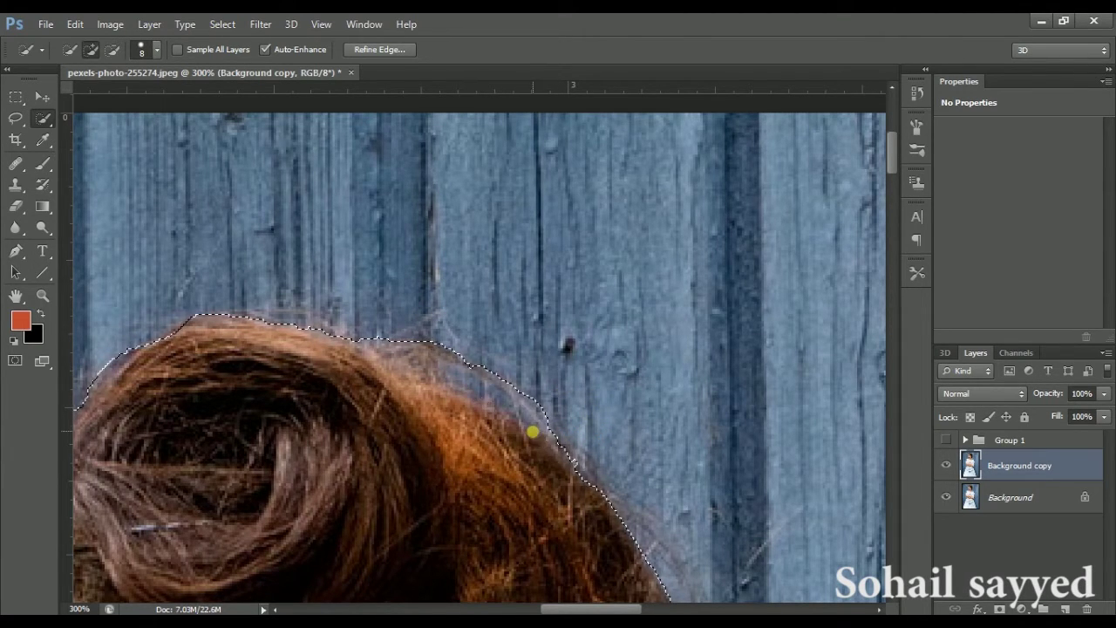
{"action": "key", "text": "ctrl+minus"}
{"action": "key", "text": "ctrl+minus"}
{"action": "key", "text": "ctrl+minus"}
{"action": "key", "text": "ctrl+minus"}
{"action": "key", "text": "ctrl+minus"}
{"action": "key", "text": "ctrl+minus"}
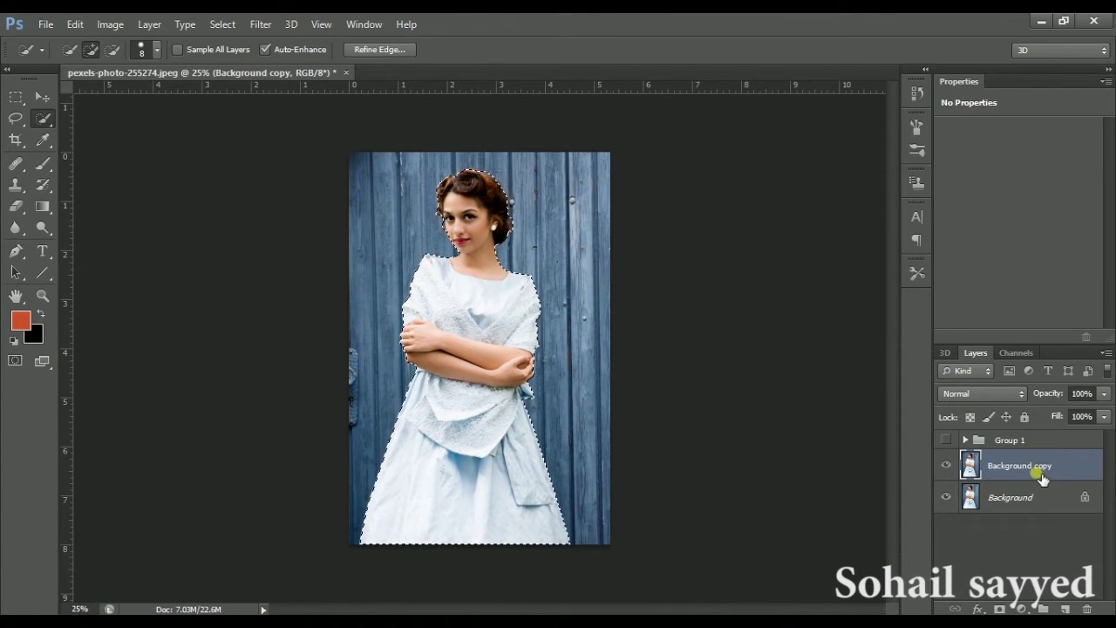
{"action": "left_click", "coordinate": [362, 50]}
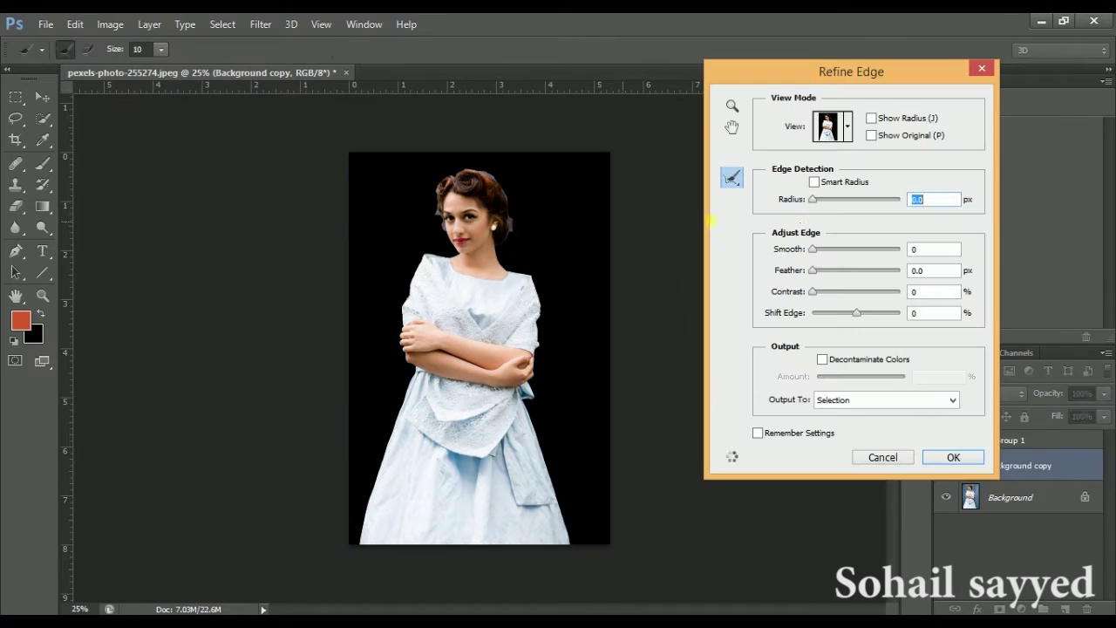
Step: Keep the On Black preview and set the Refine Radius brush size to 46
{"action": "left_click", "coordinate": [850, 141]}
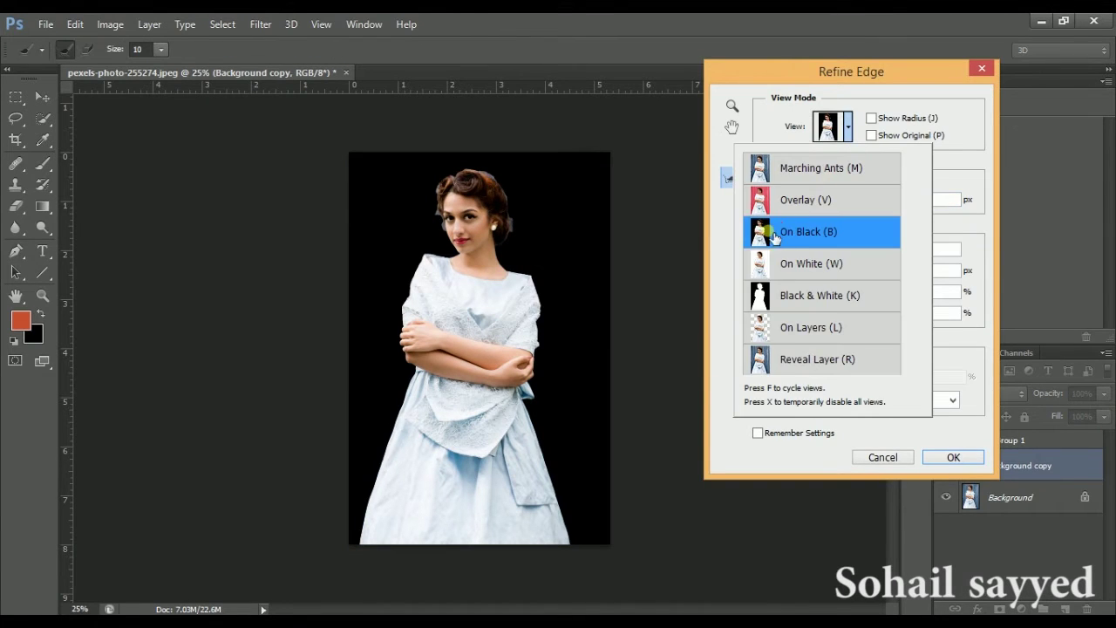
{"action": "left_click", "coordinate": [768, 229]}
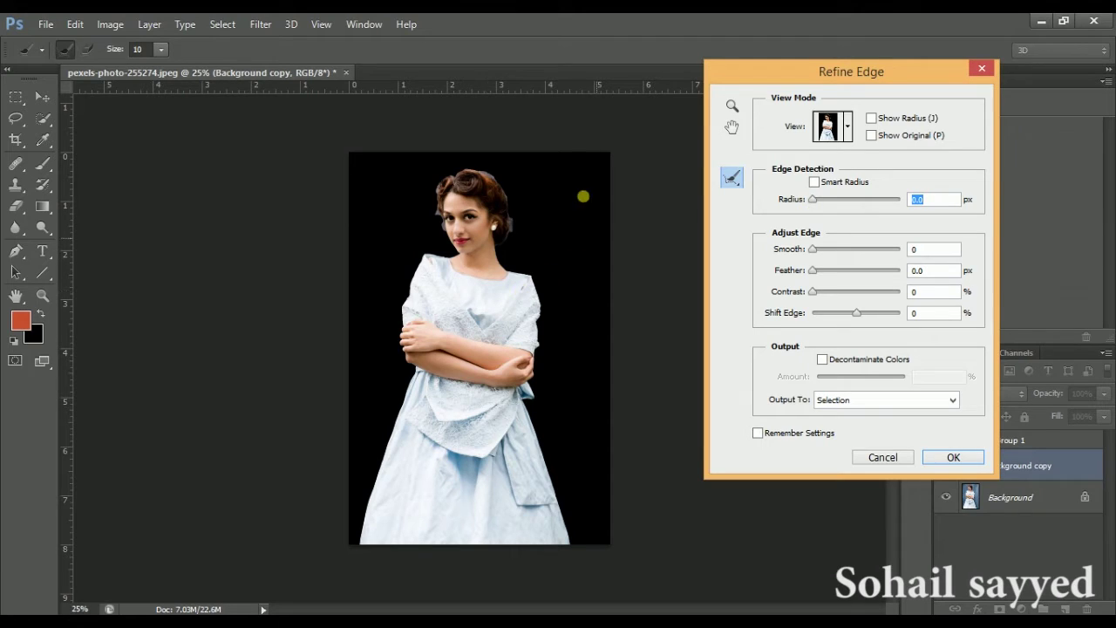
{"action": "left_click", "coordinate": [160, 49]}
{"action": "left_click_drag", "start_coordinate": [171, 68], "coordinate": [187, 67]}
Step: Paint the right hair edge from neck to ear with a size-20 brush, and enable Smart Radius
{"action": "key", "text": "ctrl+plus"}
{"action": "key", "text": "ctrl+plus"}
{"action": "key", "text": "ctrl+plus"}
{"action": "scroll", "coordinate": [554, 349], "scroll_direction": "up", "scroll_amount": 5}
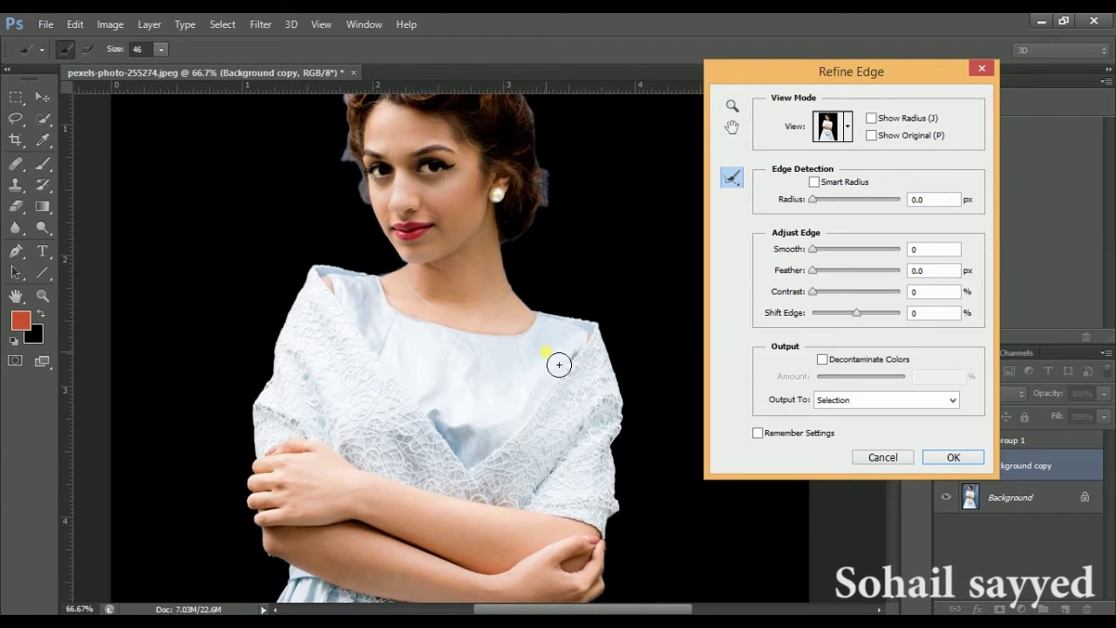
{"action": "scroll", "coordinate": [585, 323], "scroll_direction": "up", "scroll_amount": 2}
{"action": "scroll", "coordinate": [593, 340], "scroll_direction": "up", "scroll_amount": 2}
{"action": "scroll", "coordinate": [600, 355], "scroll_direction": "down", "scroll_amount": 2}
{"action": "scroll", "coordinate": [581, 424], "scroll_direction": "down", "scroll_amount": 1}
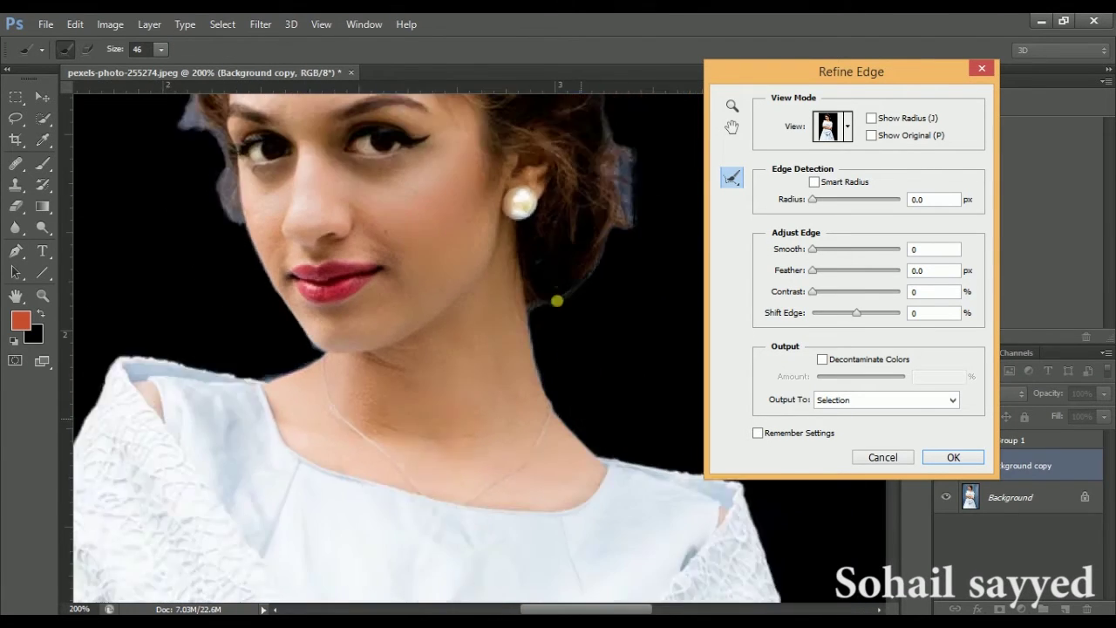
{"action": "key", "text": "bracketleft"}
{"action": "key", "text": "bracketleft"}
{"action": "key", "text": "bracketleft"}
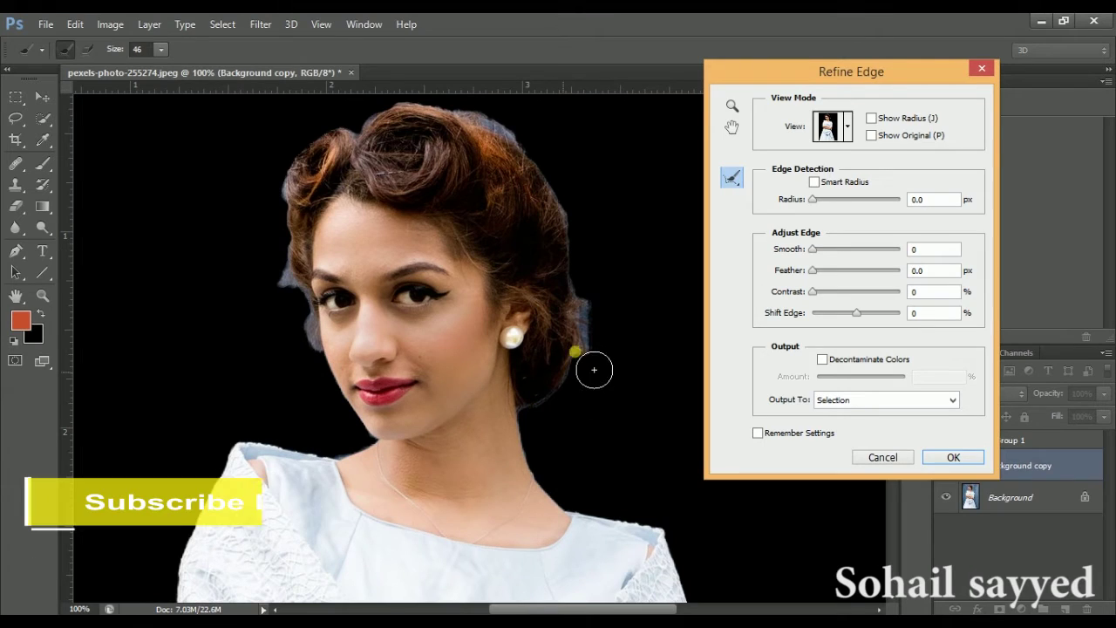
{"action": "mouse_move", "coordinate": [531, 418]}
{"action": "left_mouse_down"}
{"action": "mouse_move", "coordinate": [579, 286]}
{"action": "mouse_move", "coordinate": [573, 230]}
{"action": "mouse_move", "coordinate": [523, 155]}
{"action": "mouse_move", "coordinate": [440, 112]}
{"action": "mouse_move", "coordinate": [402, 106]}
{"action": "mouse_move", "coordinate": [373, 126]}
{"action": "mouse_move", "coordinate": [345, 122]}
{"action": "mouse_move", "coordinate": [294, 157]}
{"action": "mouse_move", "coordinate": [292, 266]}
{"action": "mouse_move", "coordinate": [323, 377]}
{"action": "left_mouse_up"}
{"action": "left_click_drag", "start_coordinate": [500, 476], "coordinate": [548, 444]}
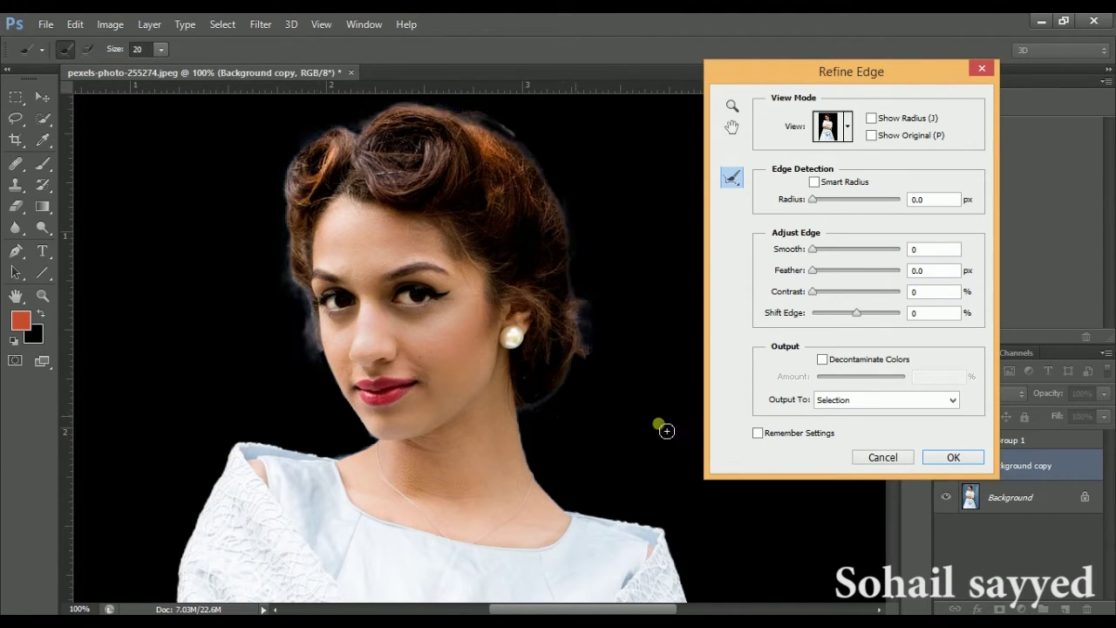
{"action": "left_click", "coordinate": [812, 183]}
Step: Set Radius 2.4, Smooth 20, Feather 2.9 px, Shift Edge -21%, slight contrast, and Decontaminate Colors
{"action": "left_click_drag", "start_coordinate": [820, 200], "coordinate": [828, 202]}
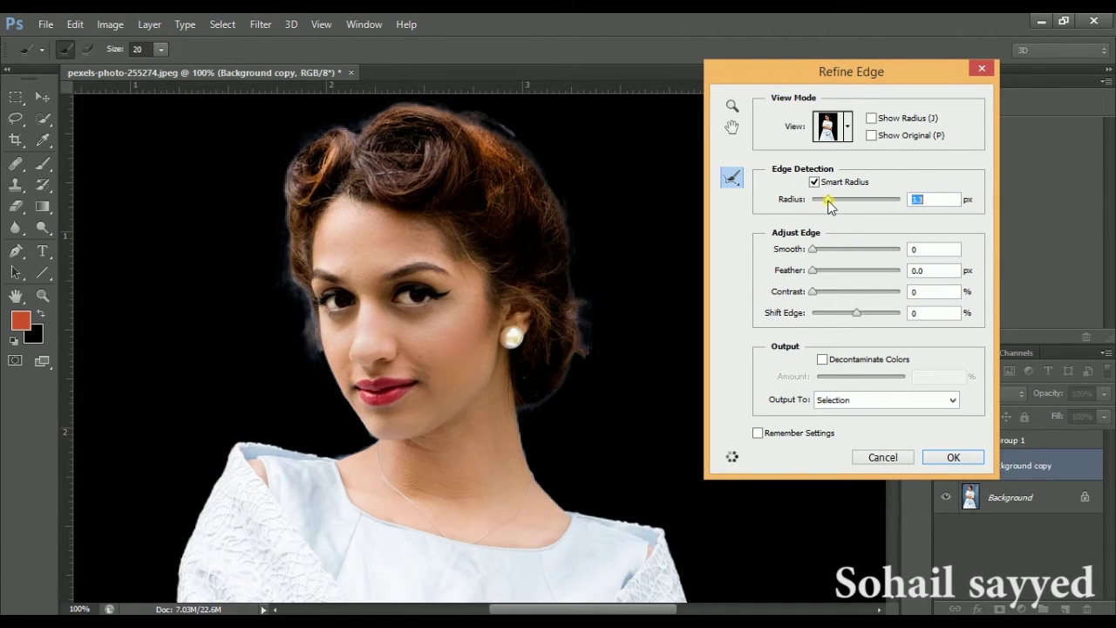
{"action": "left_click_drag", "start_coordinate": [829, 205], "coordinate": [827, 205]}
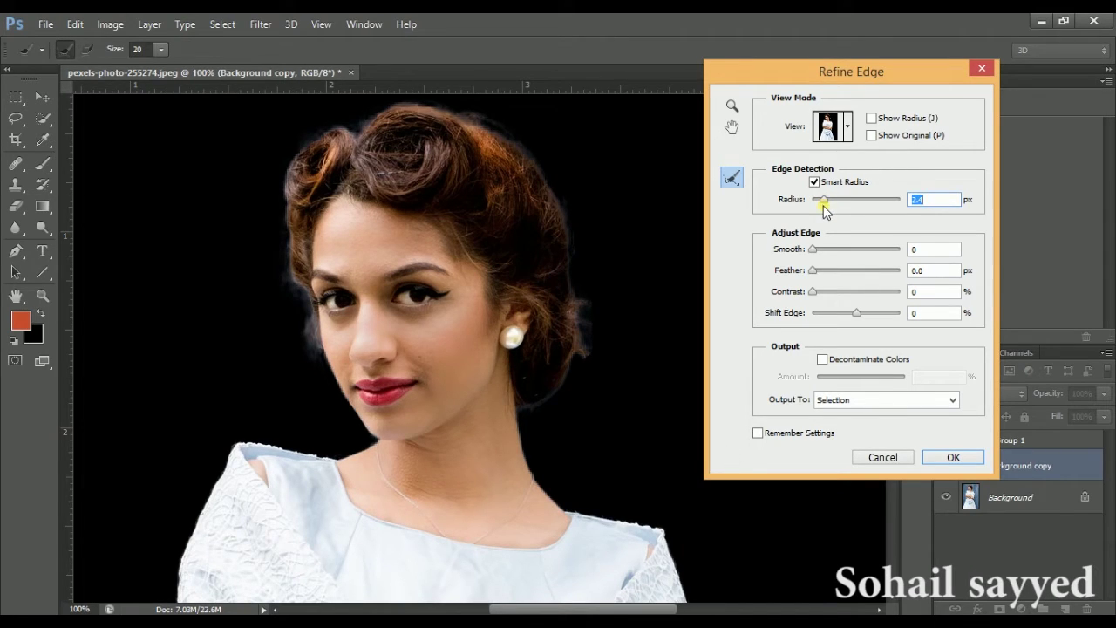
{"action": "left_click_drag", "start_coordinate": [812, 250], "coordinate": [822, 250]}
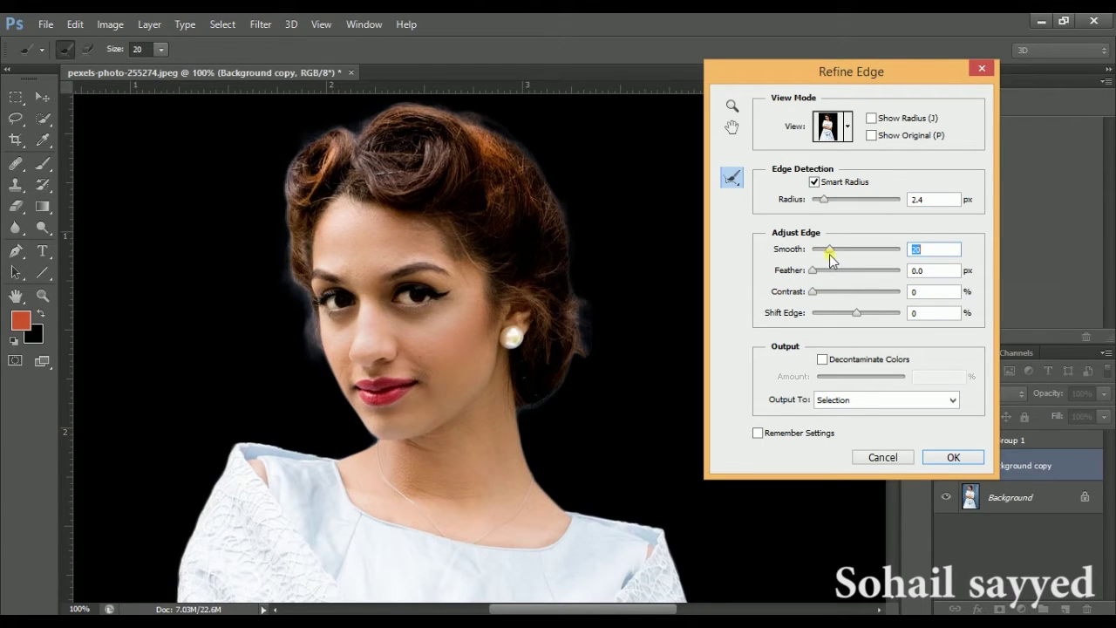
{"action": "left_click_drag", "start_coordinate": [814, 271], "coordinate": [827, 272]}
{"action": "left_click_drag", "start_coordinate": [846, 315], "coordinate": [843, 314]}
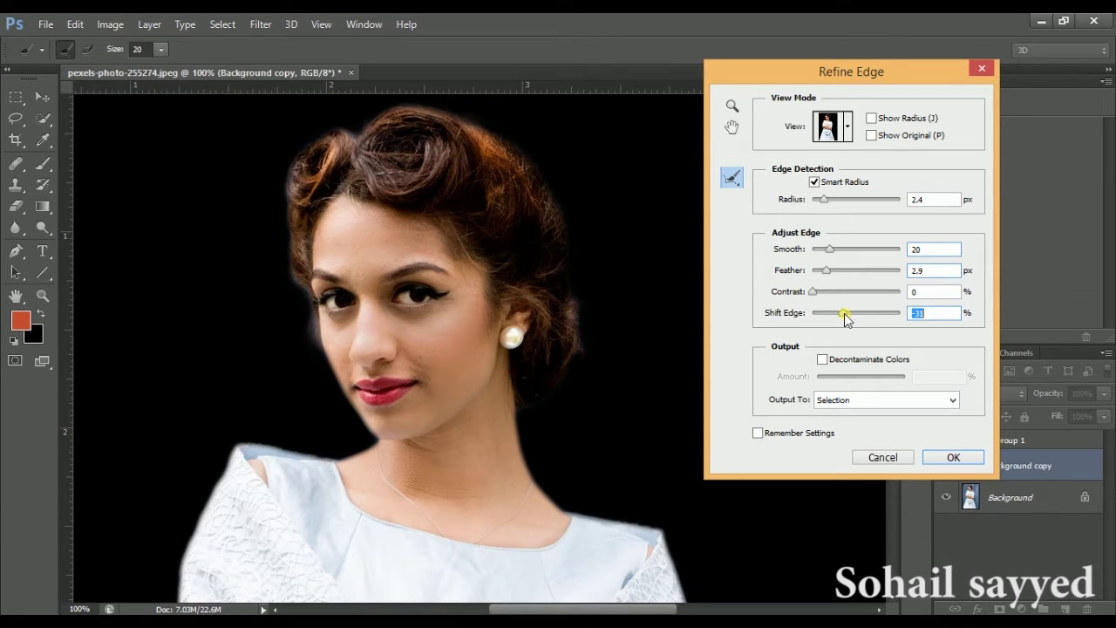
{"action": "left_click_drag", "start_coordinate": [846, 314], "coordinate": [847, 314]}
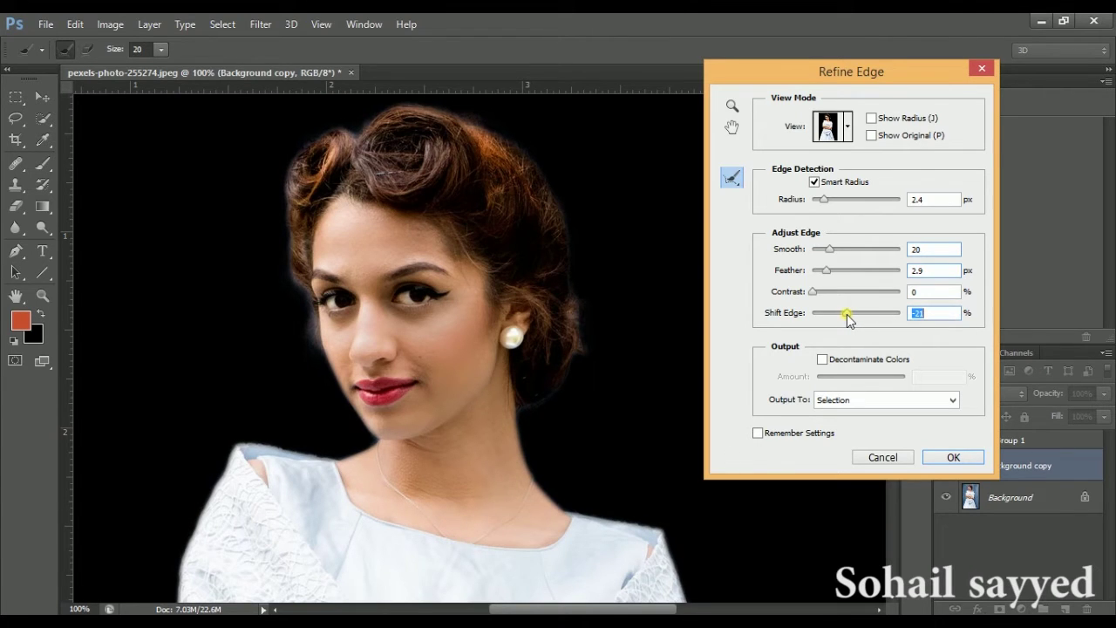
{"action": "left_click_drag", "start_coordinate": [814, 293], "coordinate": [829, 293]}
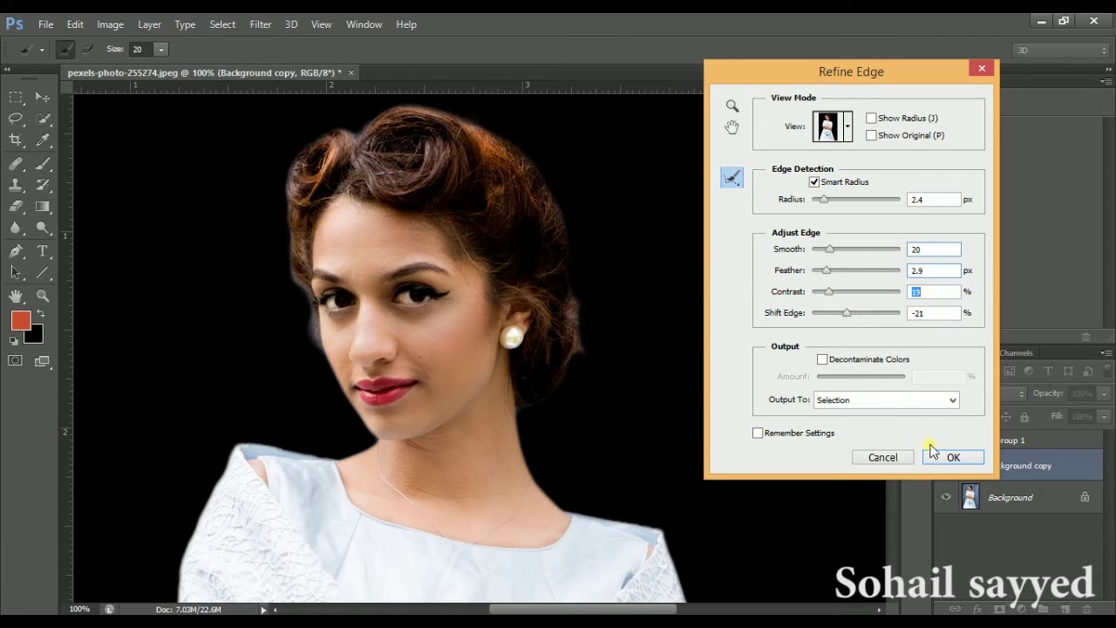
{"action": "left_click", "coordinate": [823, 359]}
Step: Output the refined cut-out as a masked layer and add a new layer above Background copy
{"action": "left_click", "coordinate": [947, 457]}
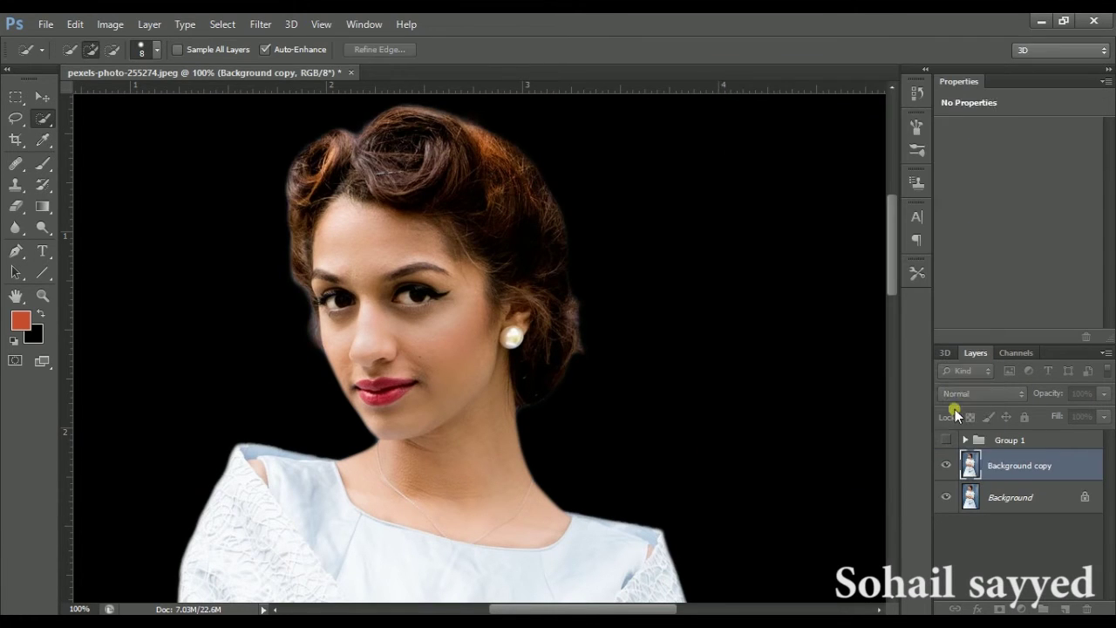
{"action": "left_click", "coordinate": [948, 447]}
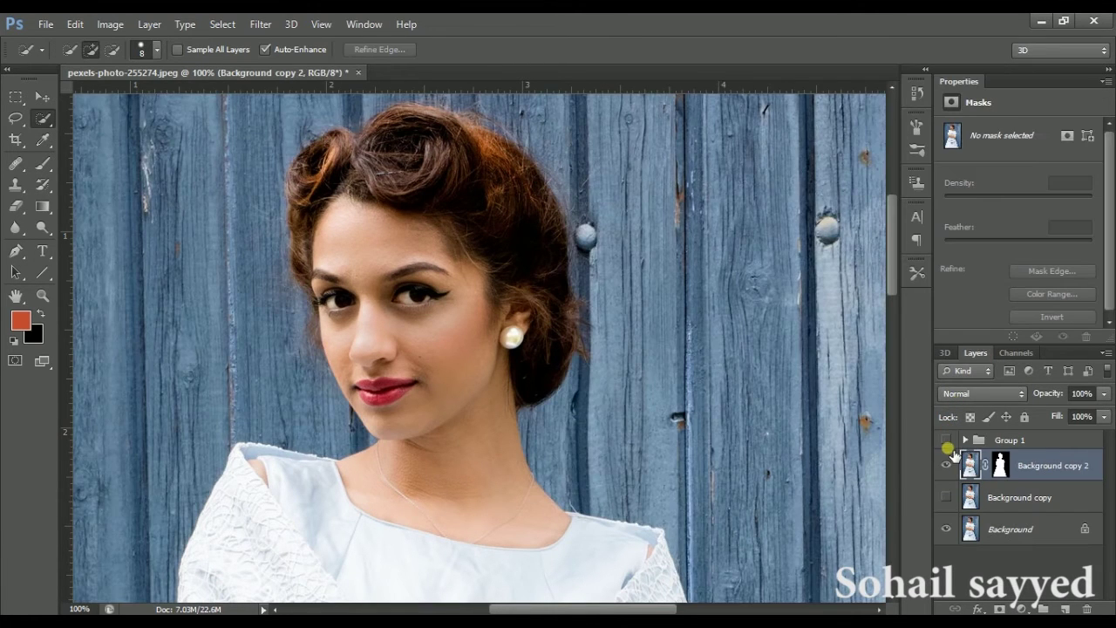
{"action": "left_click", "coordinate": [1018, 501]}
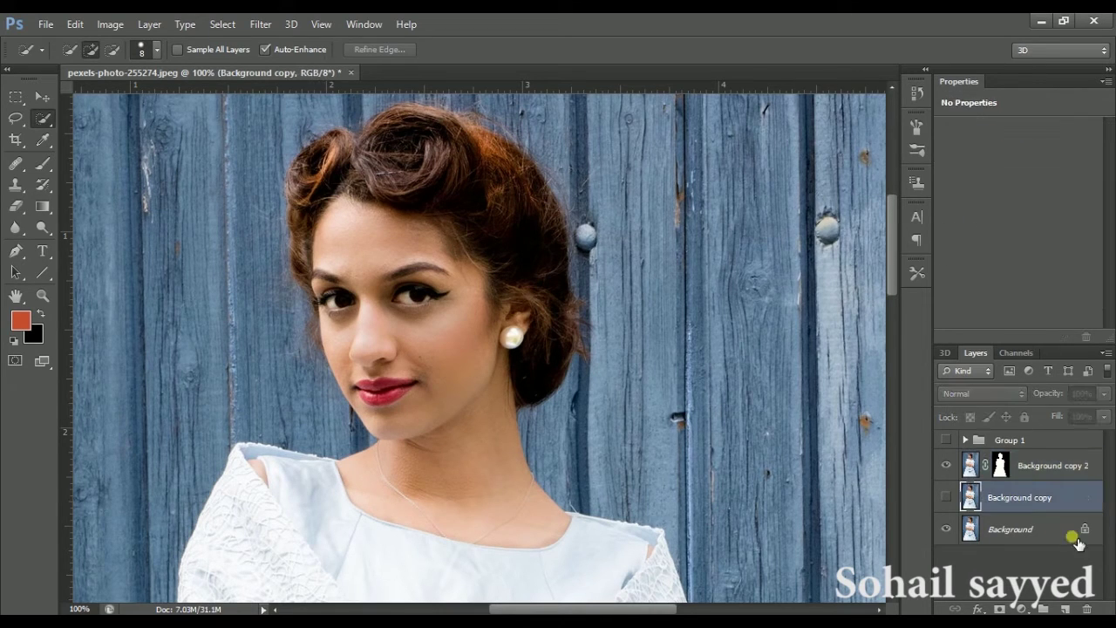
{"action": "left_click", "coordinate": [1067, 608]}
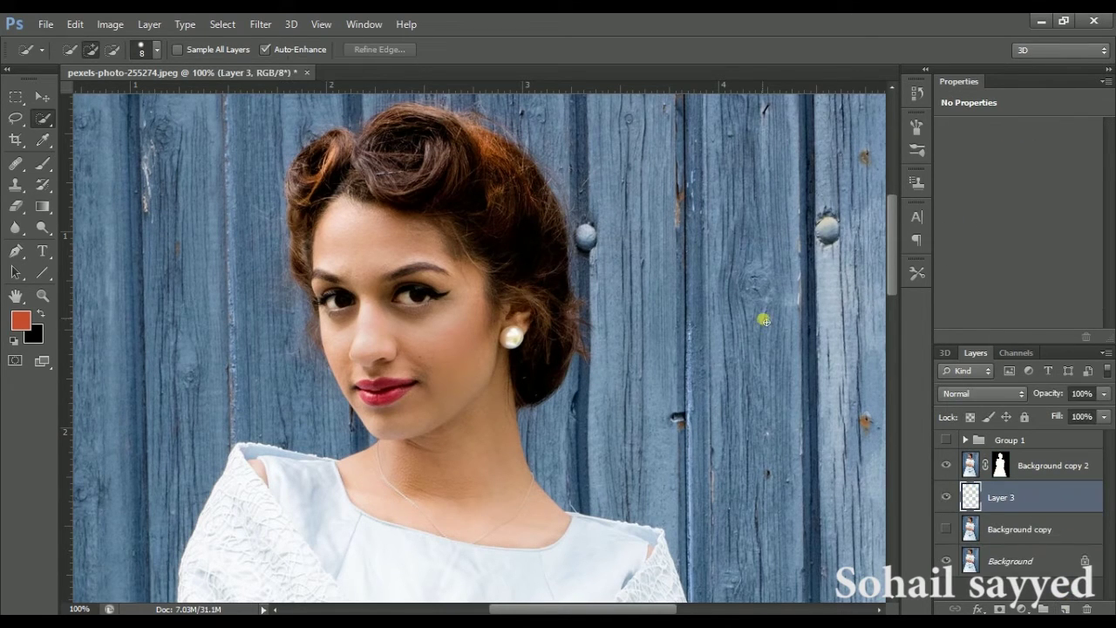
Step: Set the foreground colour to turquoise #60fdc8 and fill Layer 3 with it
{"action": "left_click", "coordinate": [21, 321]}
{"action": "left_click", "coordinate": [567, 229]}
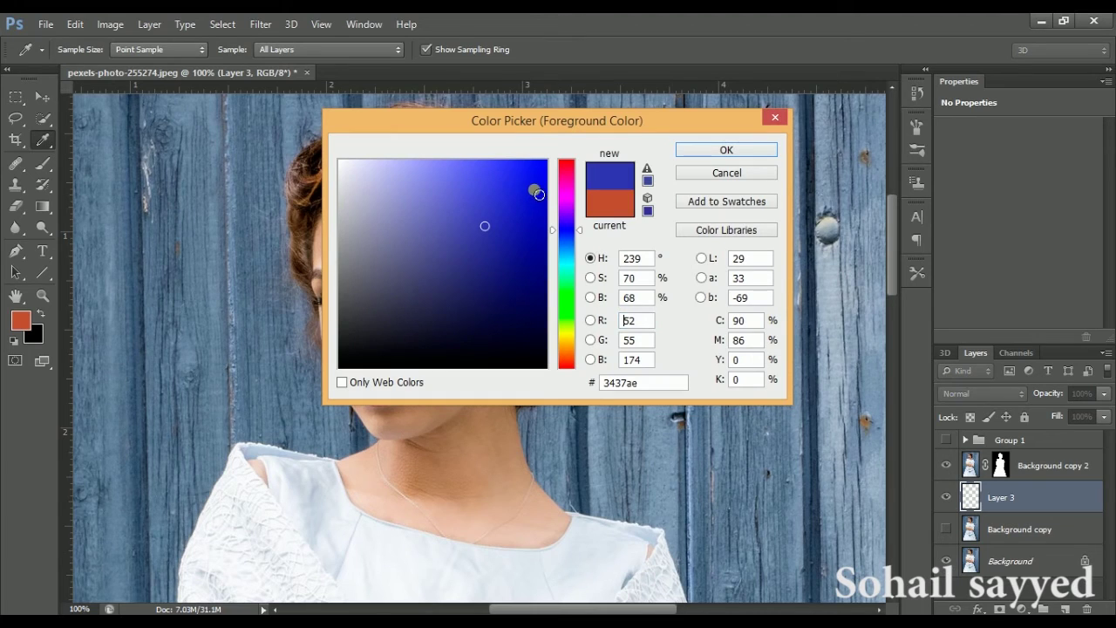
{"action": "mouse_move", "coordinate": [488, 169]}
{"action": "left_mouse_down"}
{"action": "mouse_move", "coordinate": [511, 233]}
{"action": "mouse_move", "coordinate": [558, 263]}
{"action": "left_mouse_up"}
{"action": "left_click", "coordinate": [486, 169]}
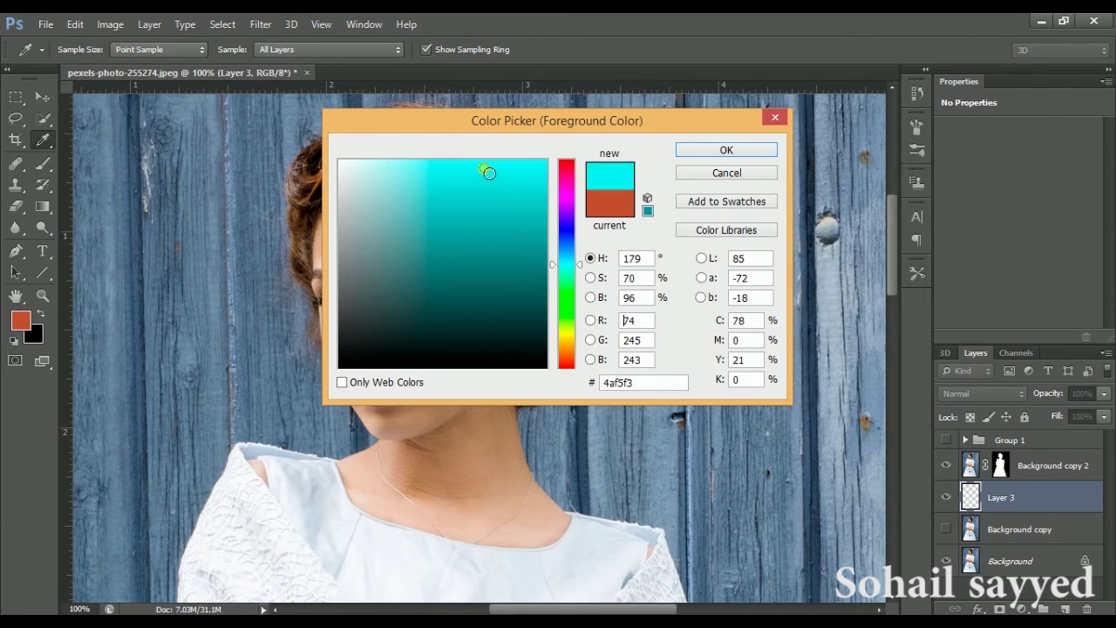
{"action": "left_click", "coordinate": [468, 163]}
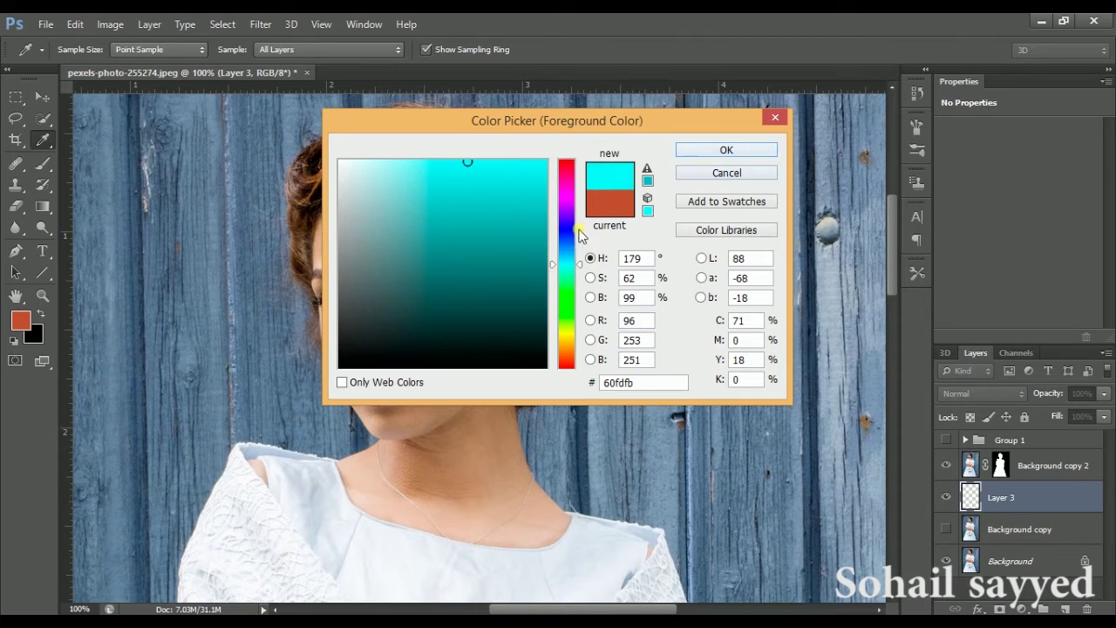
{"action": "left_click_drag", "start_coordinate": [553, 261], "coordinate": [551, 273]}
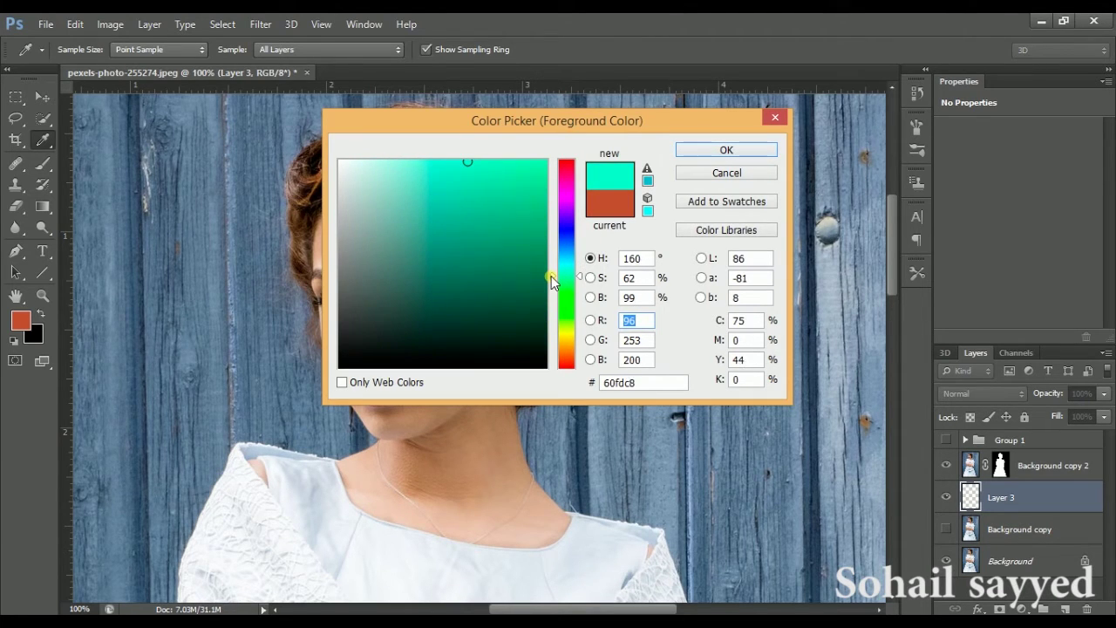
{"action": "left_click", "coordinate": [690, 150]}
{"action": "key", "text": "w"}
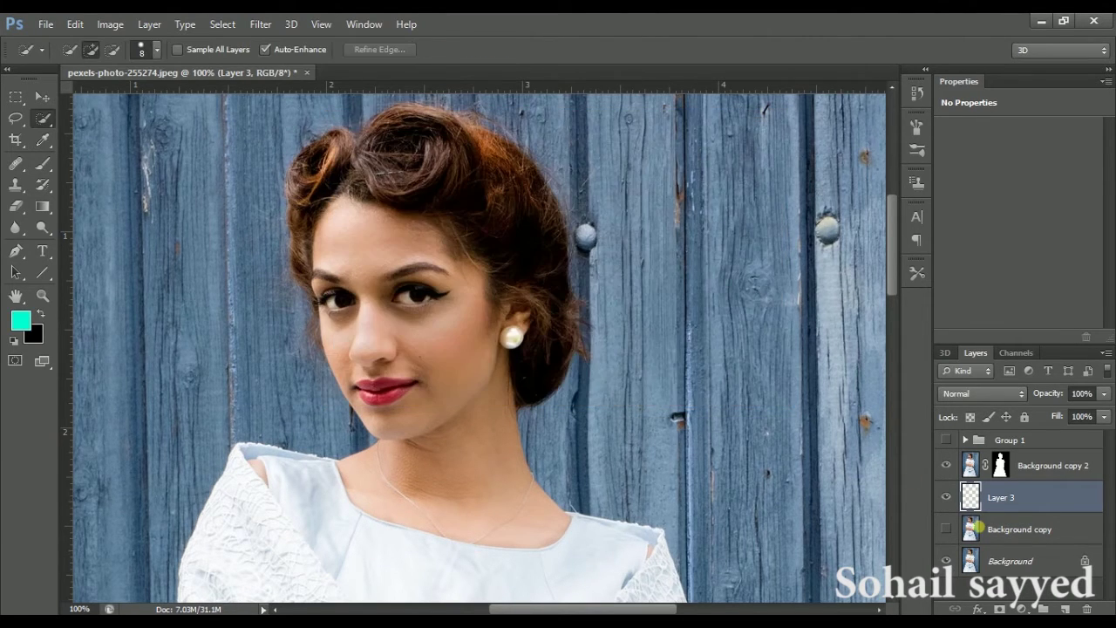
{"action": "key", "text": "alt+BackSpace"}
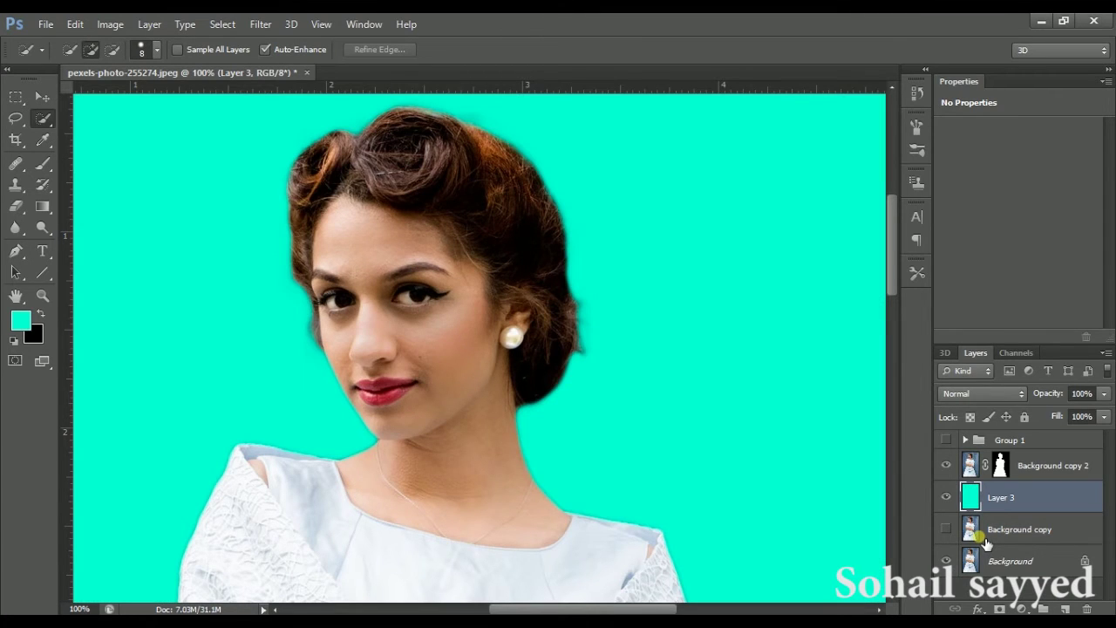
Step: Add a Pattern Overlay to Layer 3 at 1000% scale using the grey embossed texture
{"action": "key", "text": "ctrl+minus"}
{"action": "key", "text": "ctrl+minus"}
{"action": "key", "text": "ctrl+minus"}
{"action": "key", "text": "ctrl+minus"}
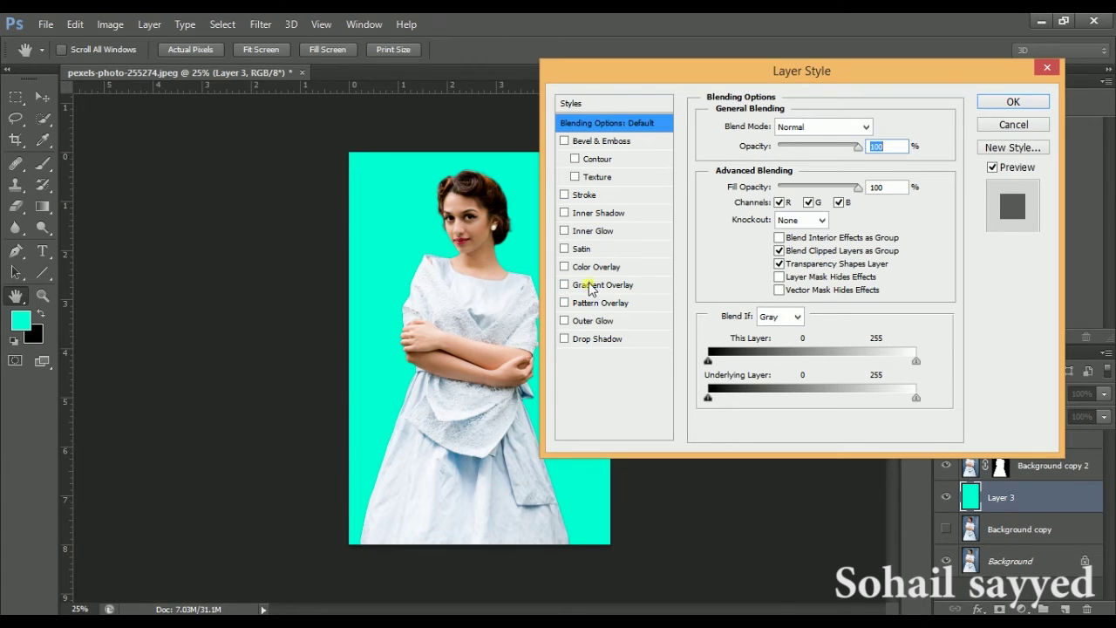
{"action": "left_click", "coordinate": [597, 305]}
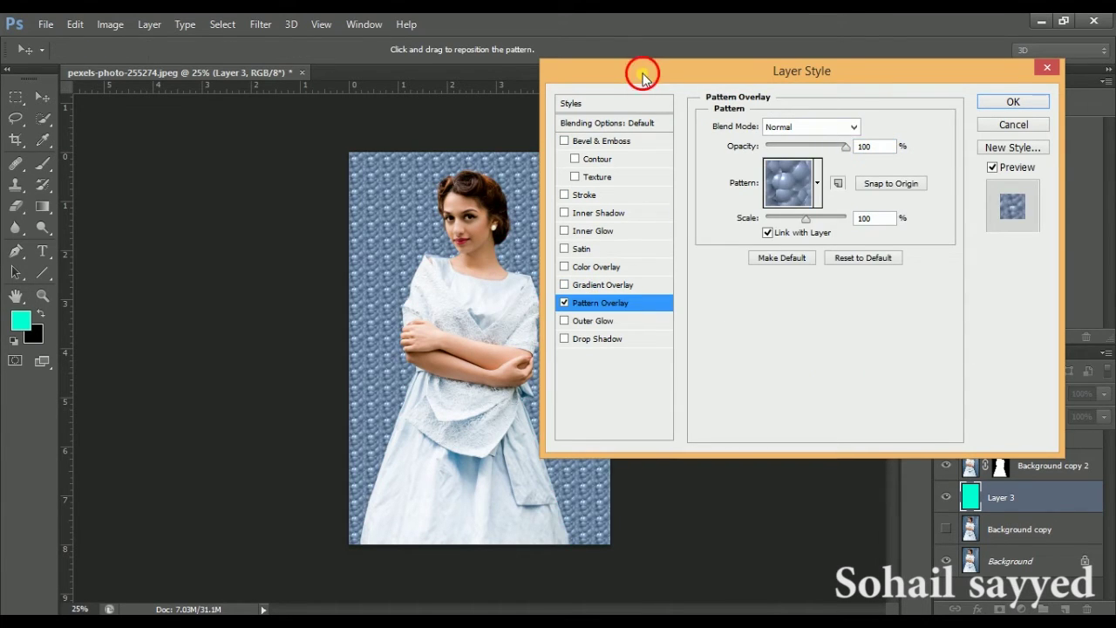
{"action": "left_click_drag", "start_coordinate": [643, 74], "coordinate": [736, 81]}
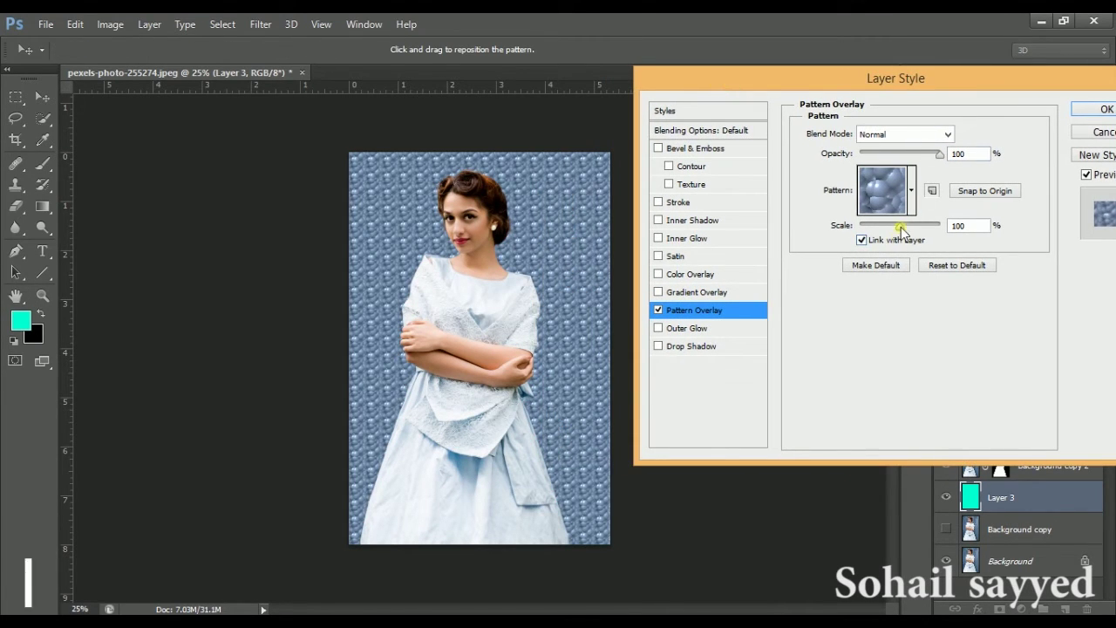
{"action": "left_click_drag", "start_coordinate": [900, 228], "coordinate": [946, 231]}
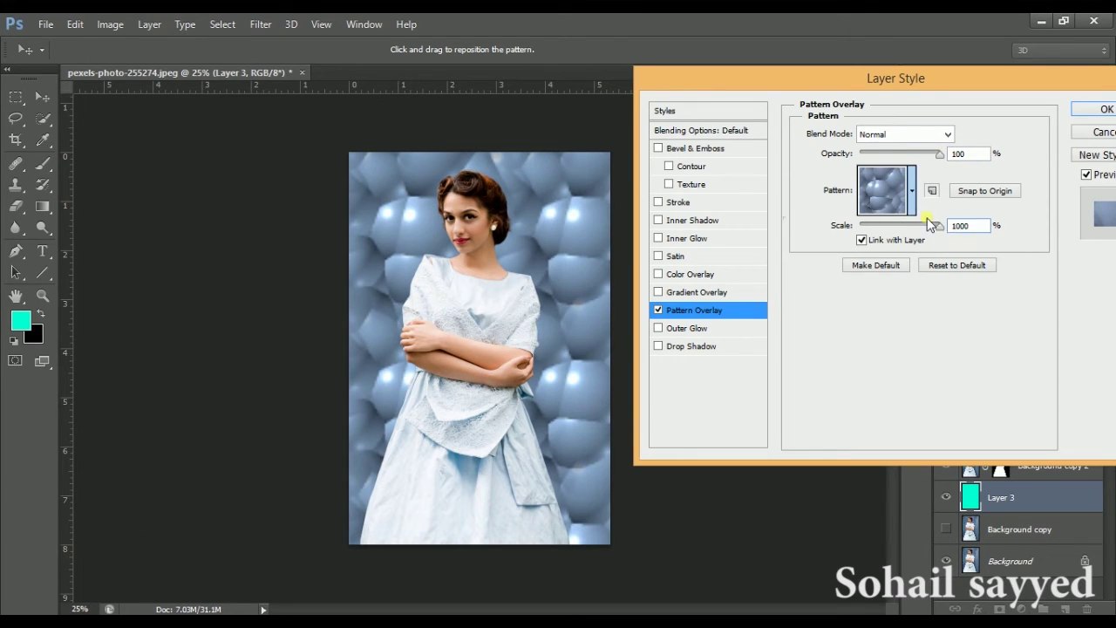
{"action": "left_click", "coordinate": [911, 205]}
{"action": "left_click", "coordinate": [911, 244]}
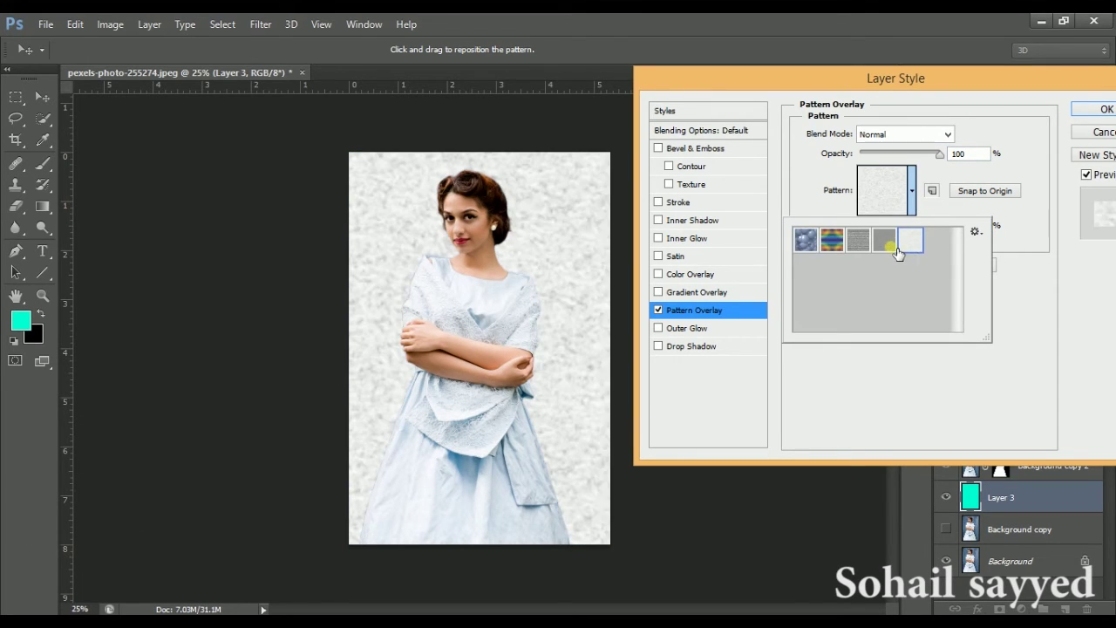
{"action": "left_click", "coordinate": [890, 248]}
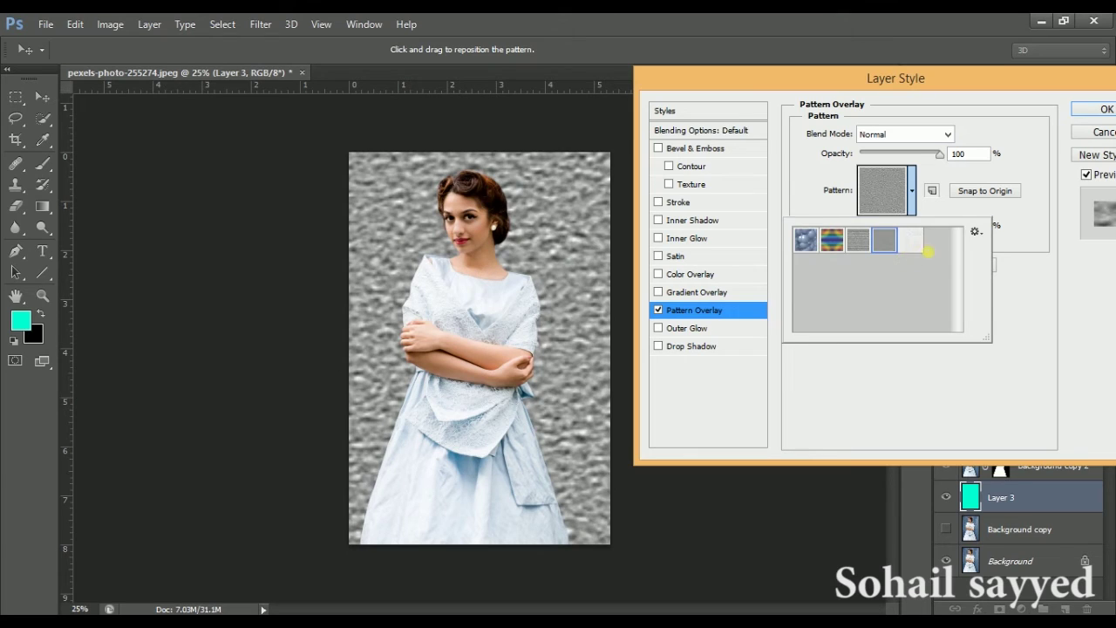
Step: Try Luminosity, Saturation, Exclusion and Soft Light, then set Normal and open the pattern-set menu
{"action": "left_click", "coordinate": [1023, 281]}
{"action": "left_click", "coordinate": [922, 134]}
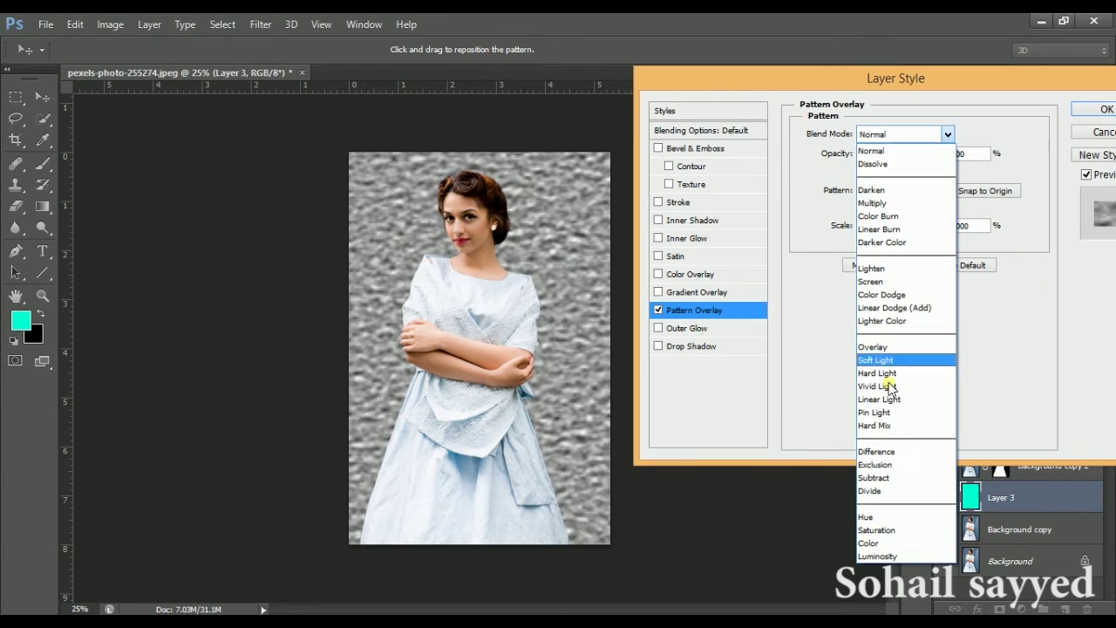
{"action": "left_click", "coordinate": [885, 547]}
{"action": "key", "text": "Up"}
{"action": "key", "text": "Up"}
{"action": "key", "text": "Up"}
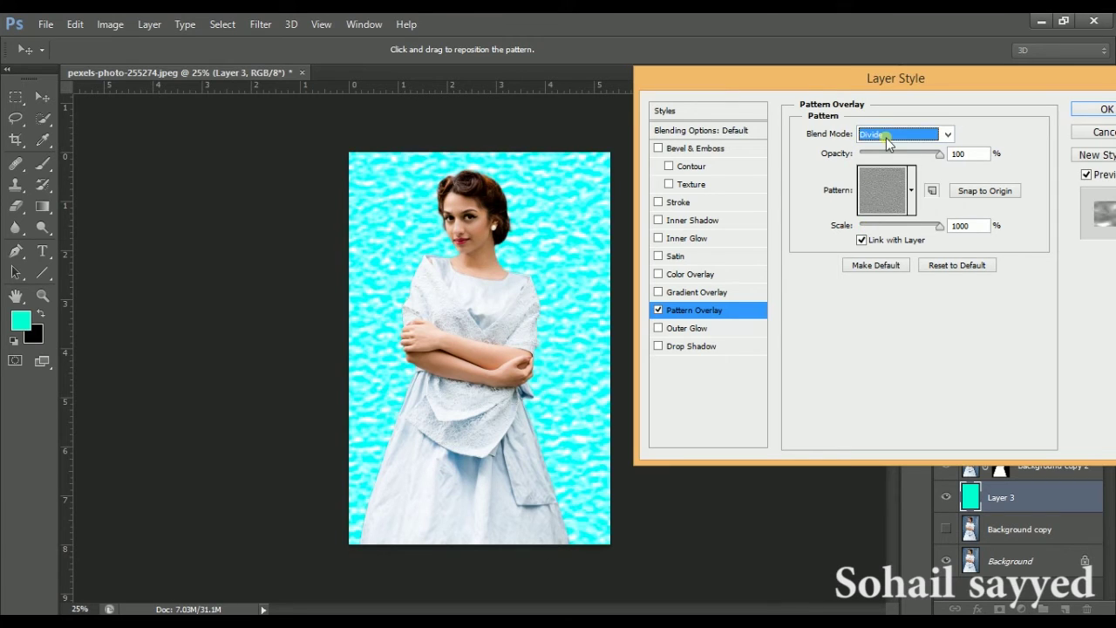
{"action": "key", "text": "Up"}
{"action": "key", "text": "Up"}
{"action": "key", "text": "Up"}
{"action": "key", "text": "Up"}
{"action": "key", "text": "Up"}
{"action": "key", "text": "Up"}
{"action": "key", "text": "Up"}
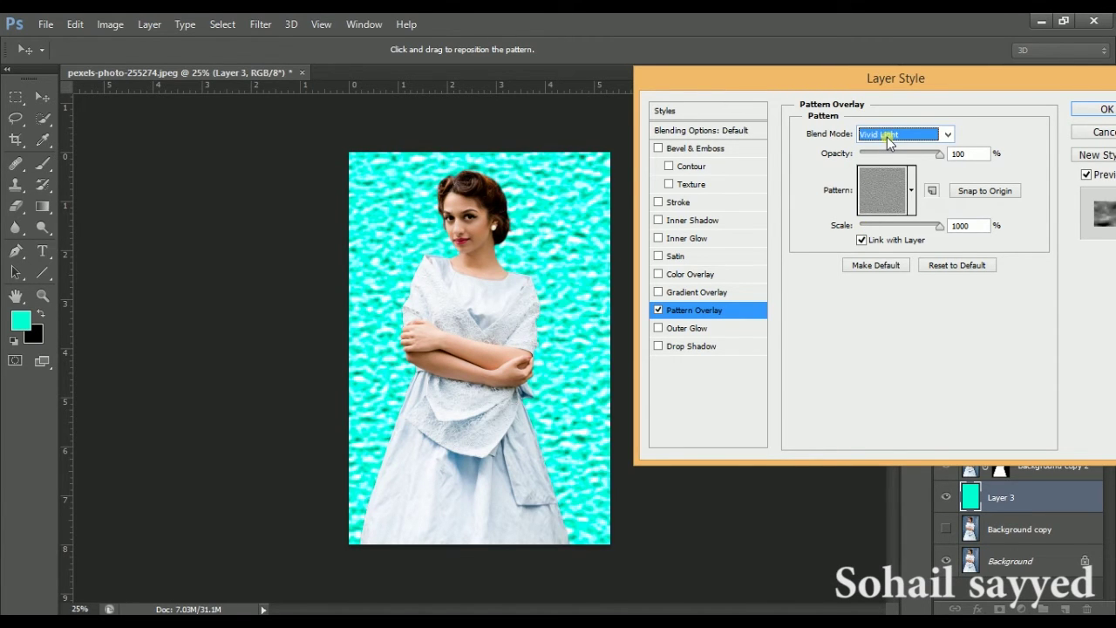
{"action": "key", "text": "Up"}
{"action": "key", "text": "Up"}
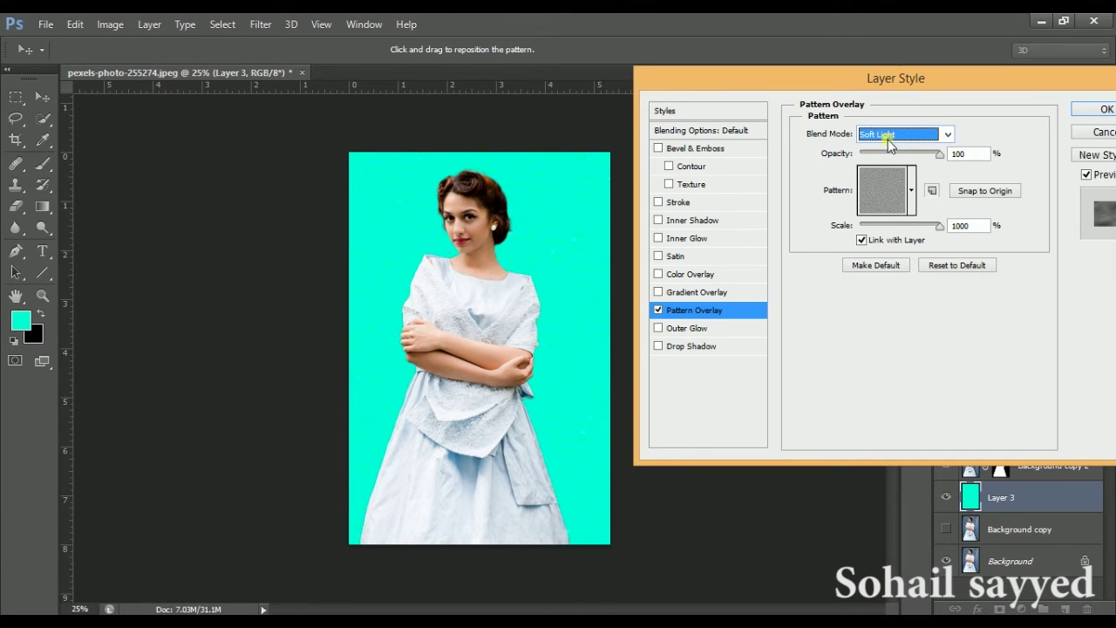
{"action": "key", "text": "Up"}
{"action": "left_click", "coordinate": [910, 138]}
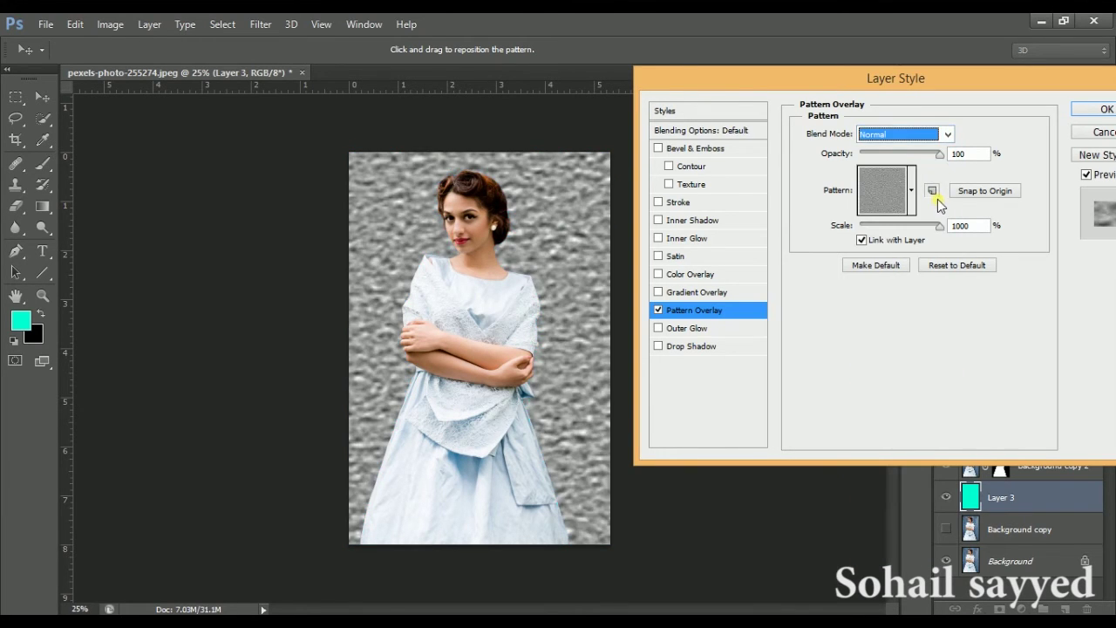
{"action": "left_click", "coordinate": [911, 190]}
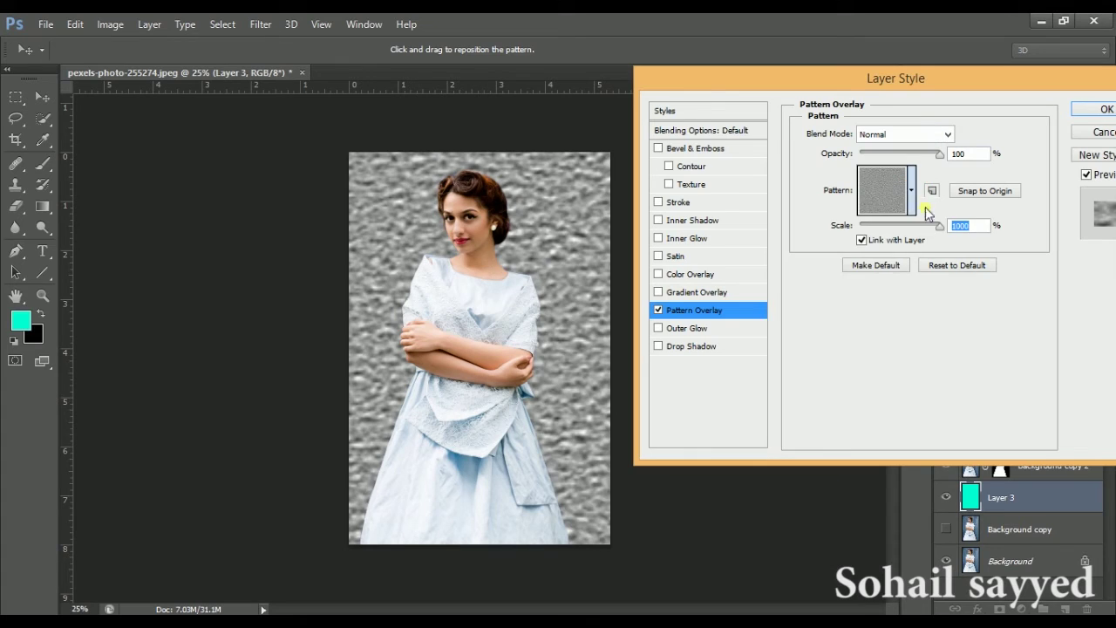
{"action": "left_click", "coordinate": [976, 233]}
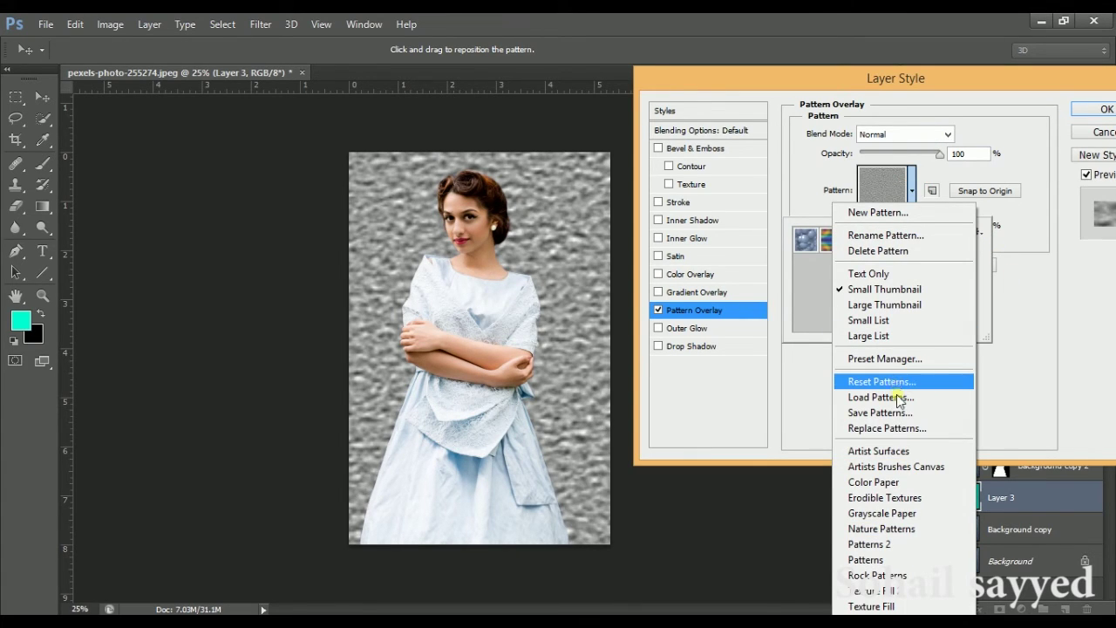
Step: Append the Artists Brushes Canvas patterns and try several, settling on the woven stripe
{"action": "left_click", "coordinate": [913, 467]}
{"action": "left_click", "coordinate": [641, 255]}
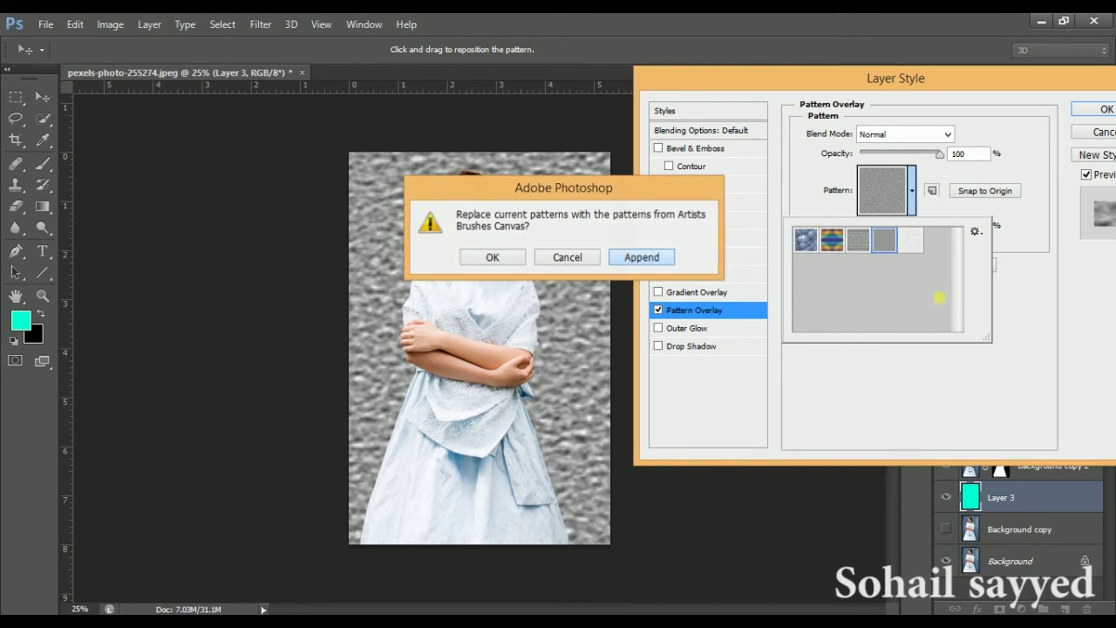
{"action": "left_click", "coordinate": [936, 240]}
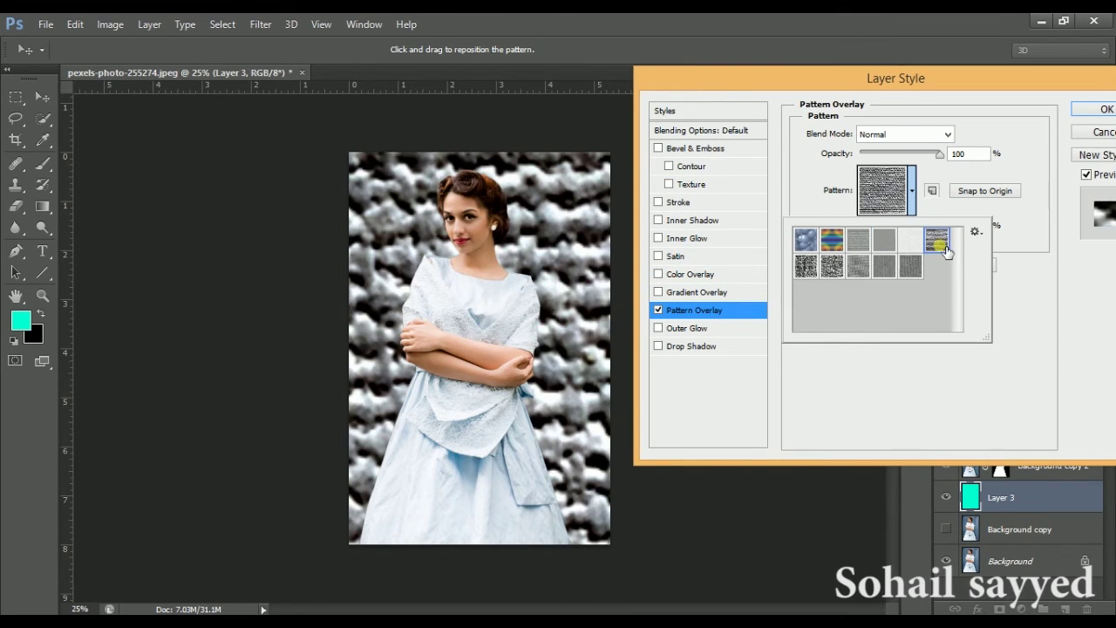
{"action": "left_click", "coordinate": [809, 268]}
{"action": "left_click", "coordinate": [831, 270]}
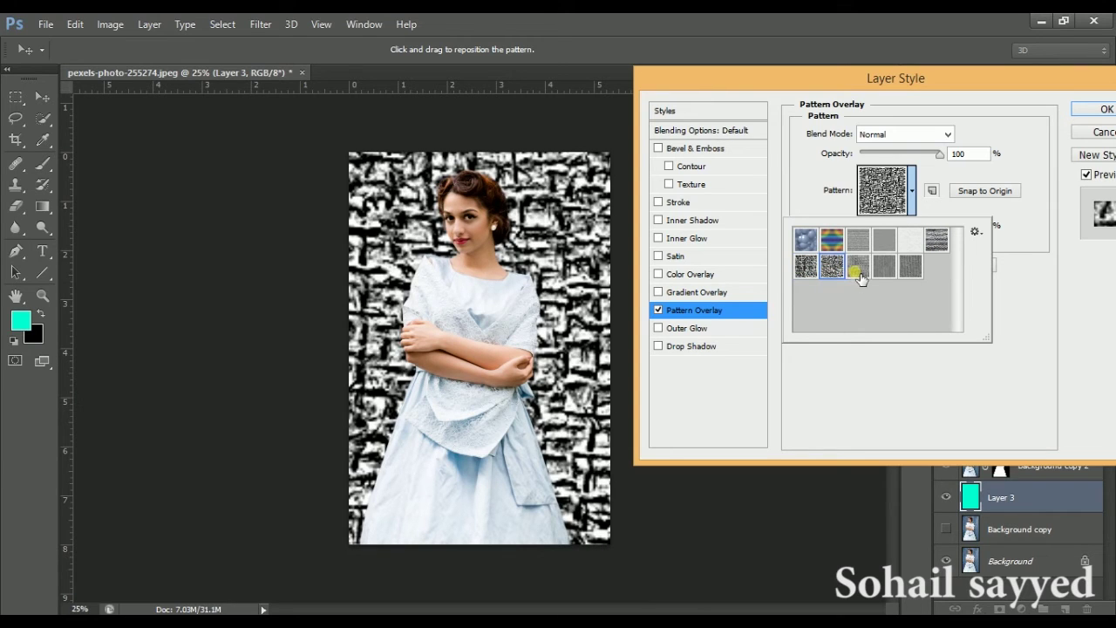
{"action": "left_click", "coordinate": [858, 268]}
{"action": "left_click", "coordinate": [911, 271]}
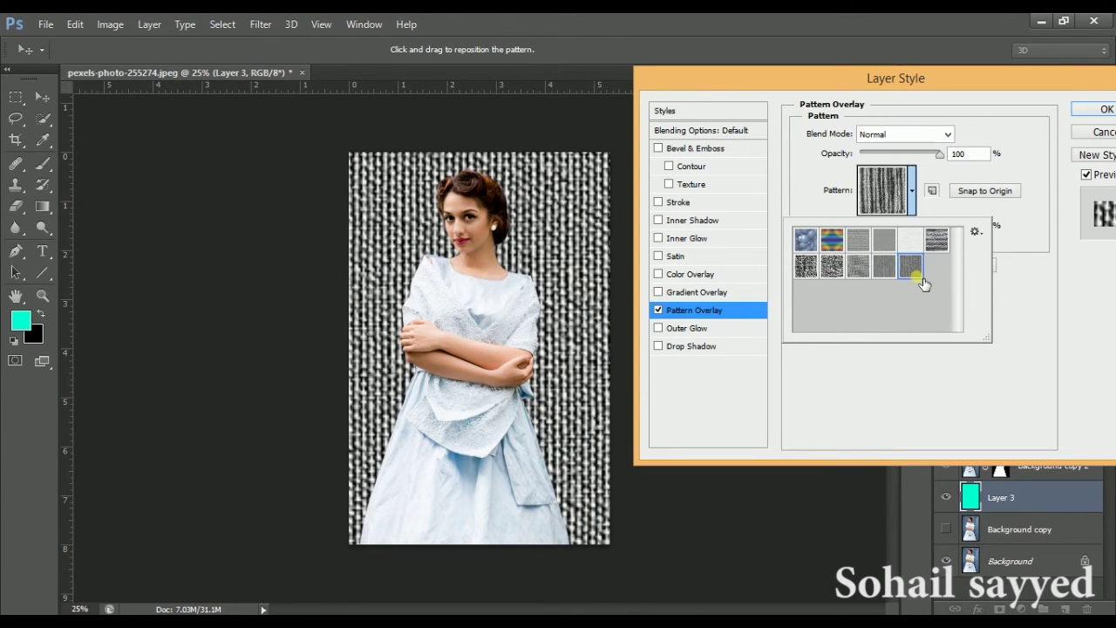
{"action": "left_click", "coordinate": [1038, 314]}
Step: Try about 388% scale, Color, Subtract and Divide blends, and about 41% opacity
{"action": "left_click_drag", "start_coordinate": [904, 229], "coordinate": [959, 229]}
{"action": "left_click", "coordinate": [907, 133]}
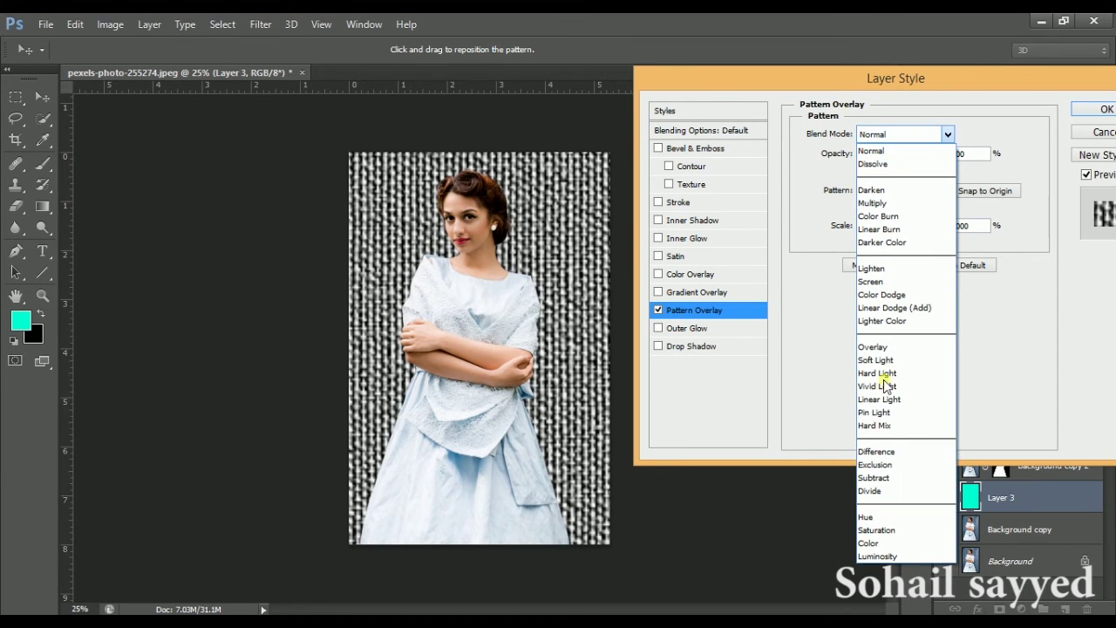
{"action": "left_click", "coordinate": [872, 543]}
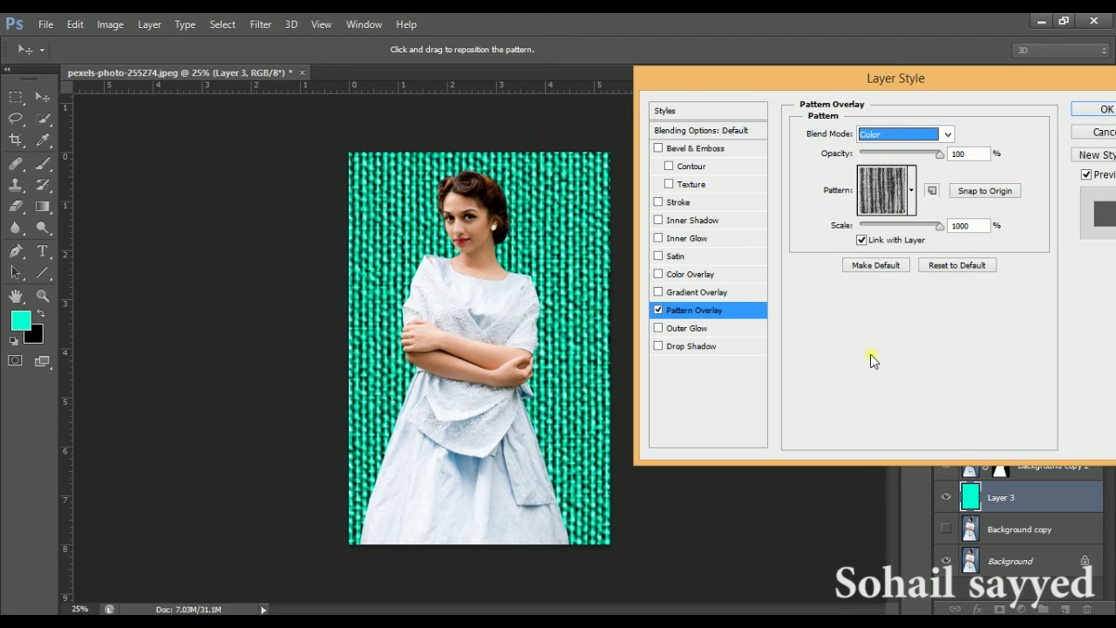
{"action": "key", "text": "Up"}
{"action": "key", "text": "Up"}
{"action": "key", "text": "Up"}
{"action": "key", "text": "Up"}
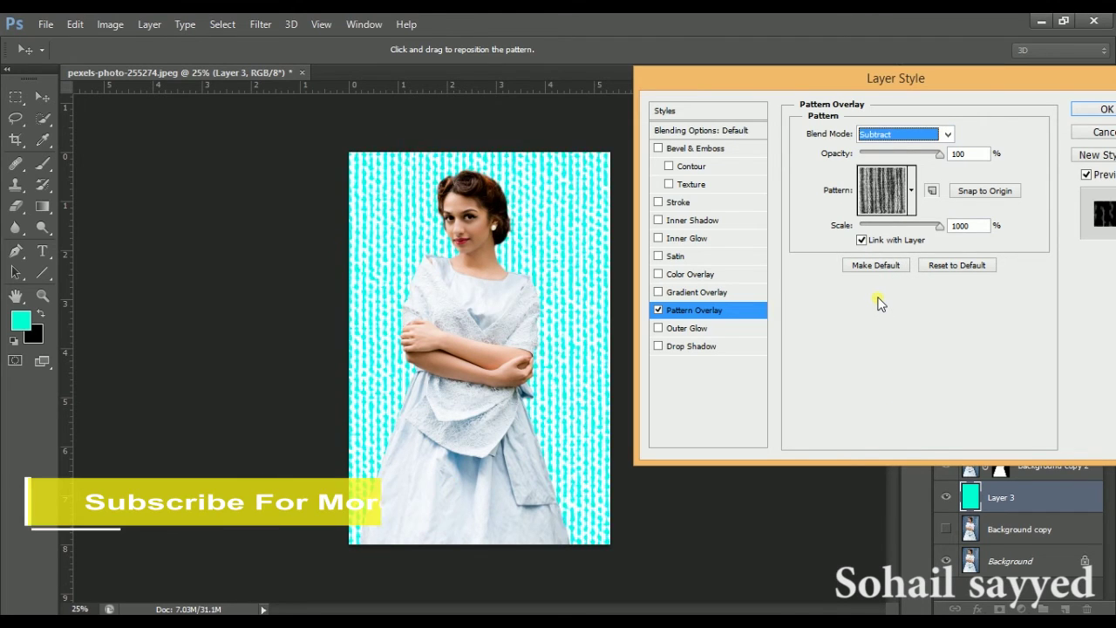
{"action": "key", "text": "Up"}
{"action": "key", "text": "Down"}
{"action": "key", "text": "Down"}
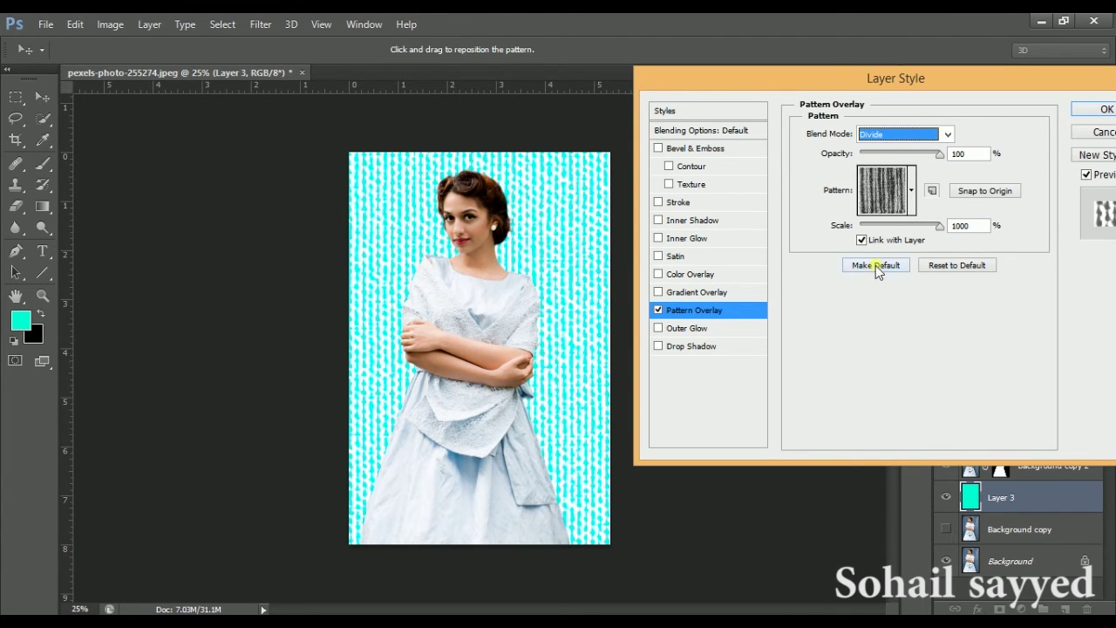
{"action": "mouse_move", "coordinate": [939, 154]}
{"action": "left_mouse_down"}
{"action": "mouse_move", "coordinate": [893, 153]}
{"action": "mouse_move", "coordinate": [916, 158]}
{"action": "left_mouse_up"}
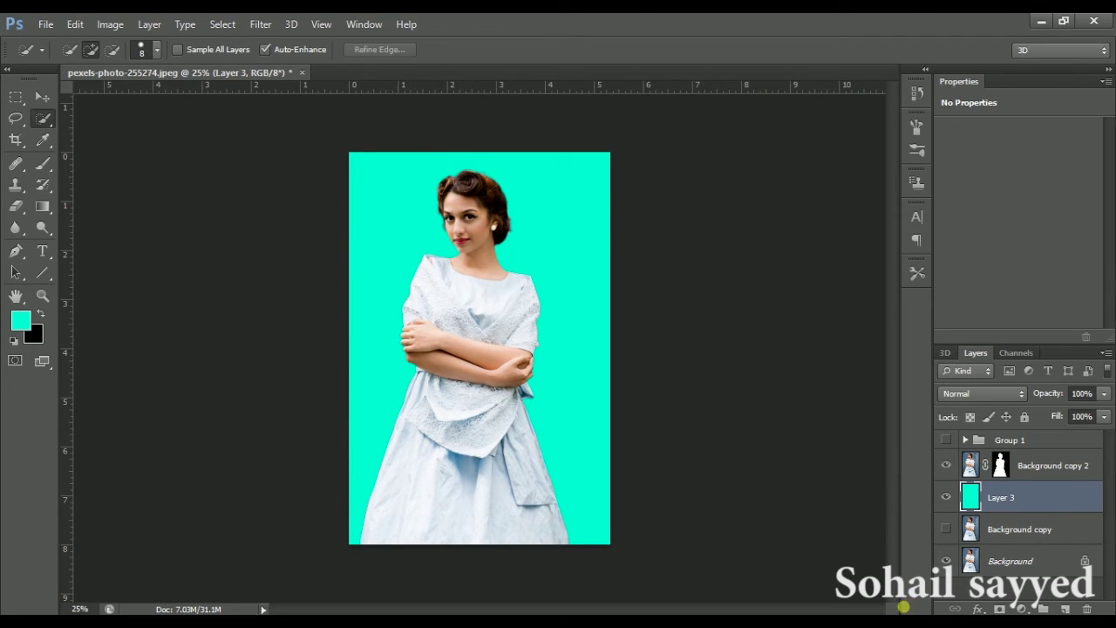
Step: Give Layer 3 a brown Pattern Overlay in Luminosity mode, scale near 1000%, opacity about 86%
{"action": "double_click", "coordinate": [1079, 497]}
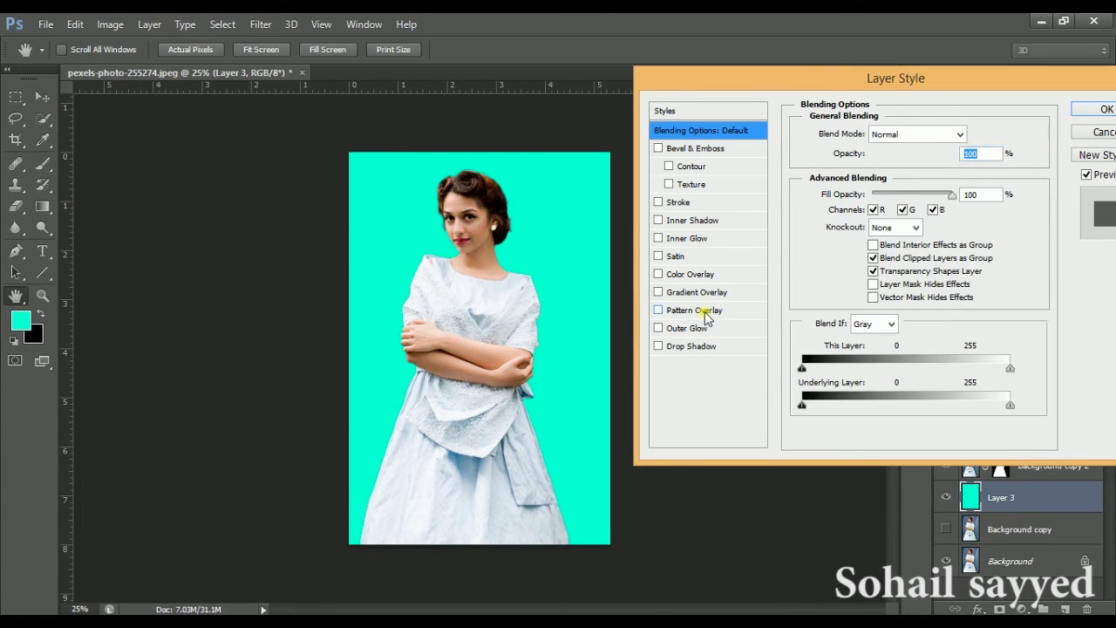
{"action": "left_click", "coordinate": [700, 310]}
{"action": "left_click", "coordinate": [913, 190]}
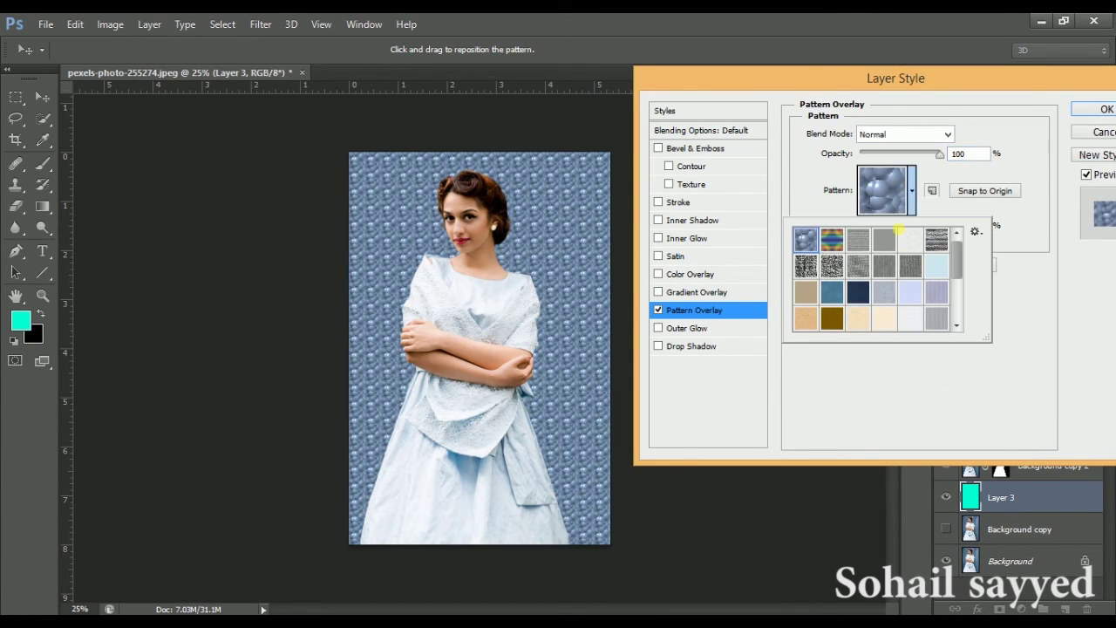
{"action": "left_click", "coordinate": [832, 318]}
{"action": "left_click", "coordinate": [929, 135]}
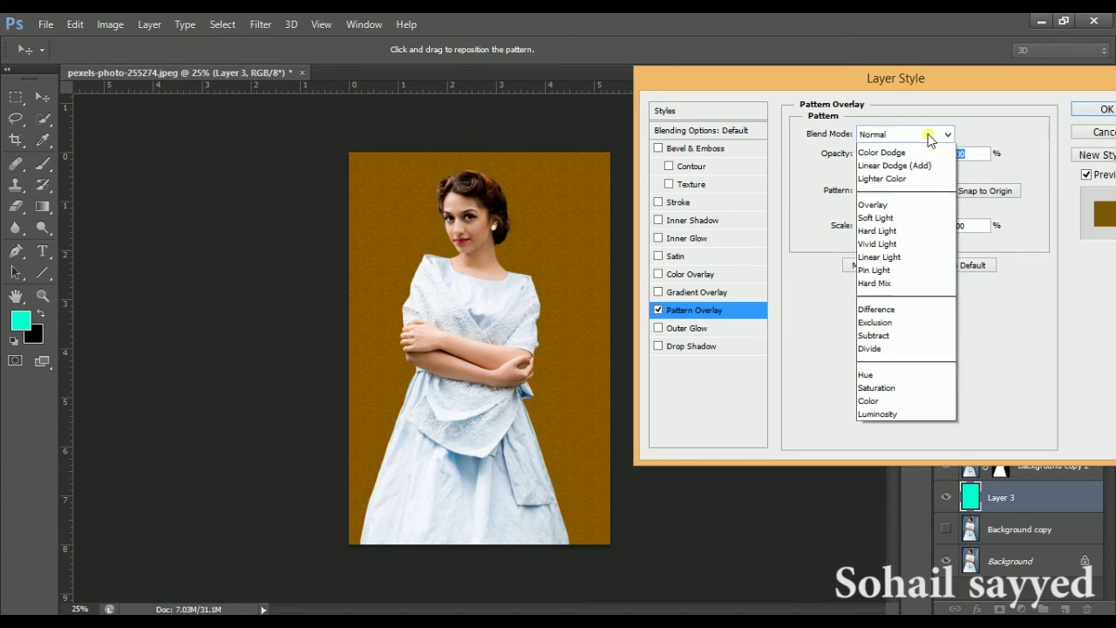
{"action": "left_click", "coordinate": [872, 553]}
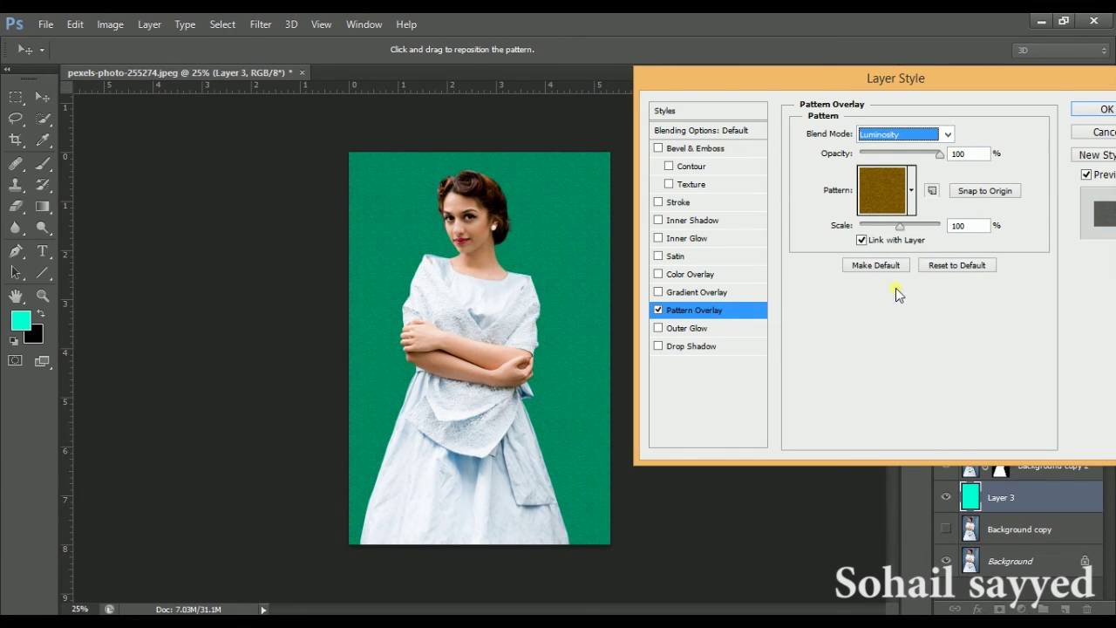
{"action": "left_click_drag", "start_coordinate": [902, 232], "coordinate": [960, 225]}
{"action": "left_click_drag", "start_coordinate": [939, 155], "coordinate": [930, 157]}
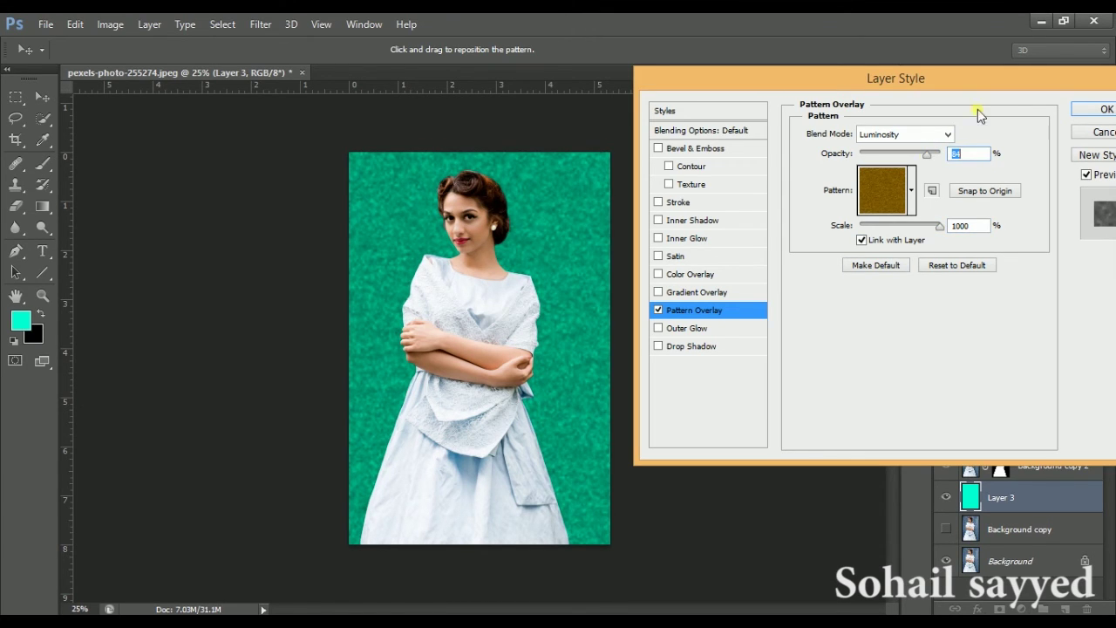
{"action": "left_click", "coordinate": [1106, 109]}
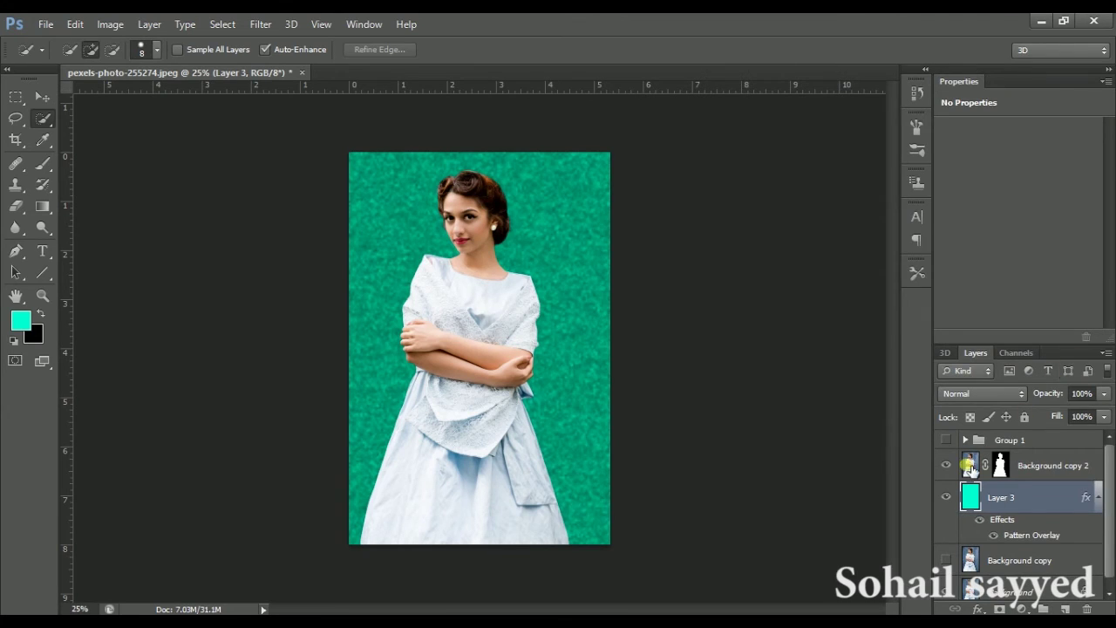
Step: Group the Background copy 2 and Layer 3 layers into Group 2
{"action": "left_click", "coordinate": [1101, 498]}
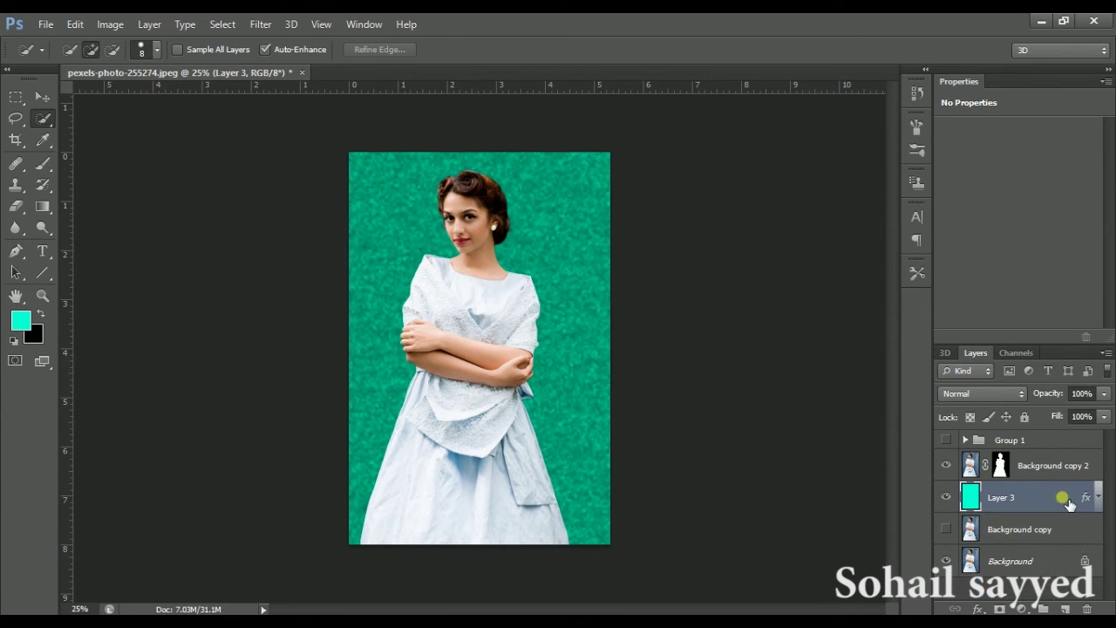
{"action": "left_click", "coordinate": [1061, 479]}
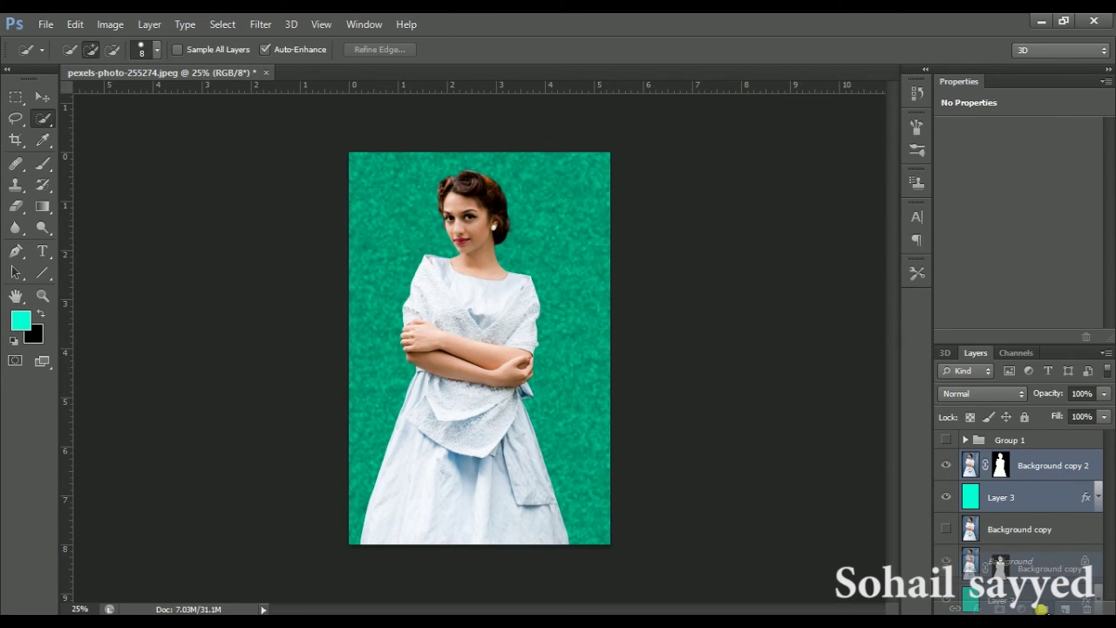
{"action": "left_click_drag", "start_coordinate": [1062, 471], "coordinate": [1042, 608]}
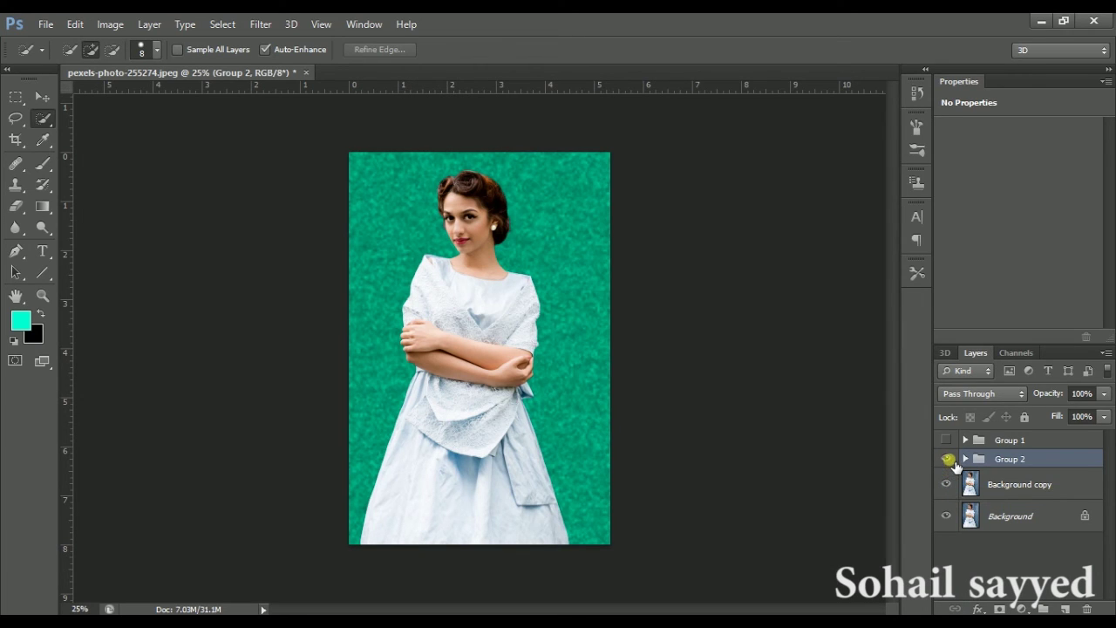
Step: Toggle Group 2's visibility to compare the green backdrop with the original blue wall
{"action": "left_click", "coordinate": [947, 459]}
{"action": "left_click", "coordinate": [953, 463]}
{"action": "left_click", "coordinate": [953, 463]}
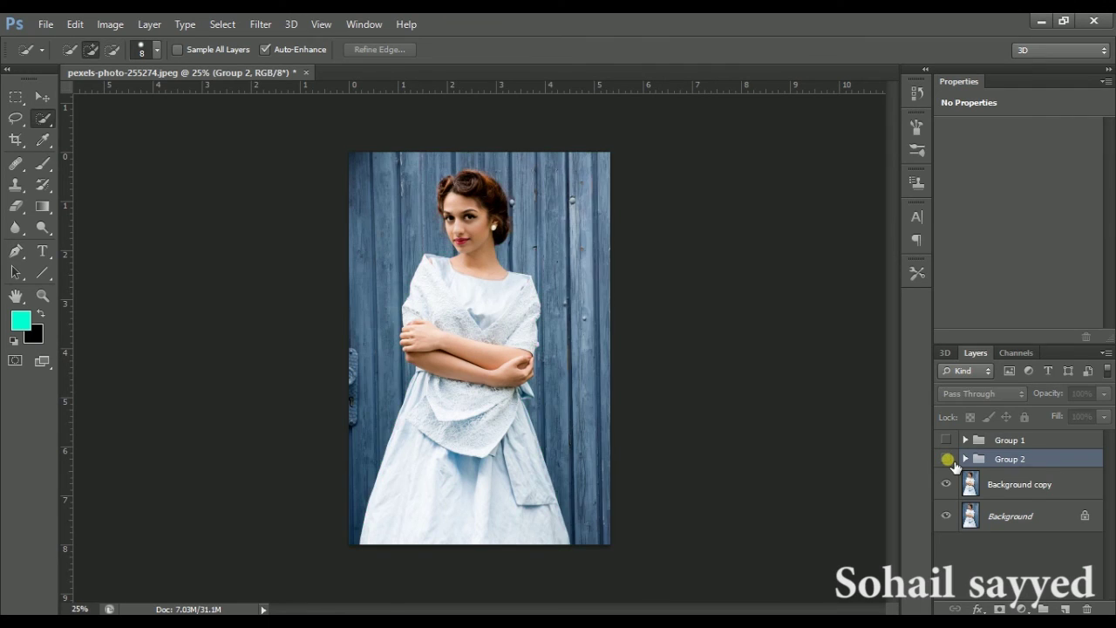
{"action": "left_click", "coordinate": [953, 464]}
{"action": "left_click", "coordinate": [949, 460]}
{"action": "left_click", "coordinate": [948, 461]}
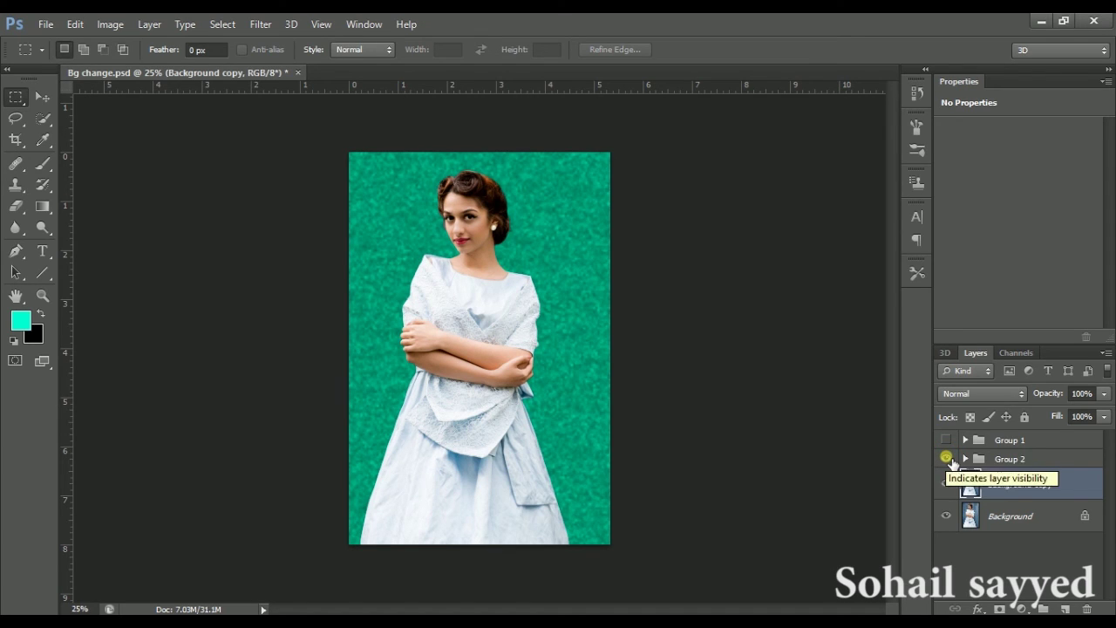
{"action": "left_click", "coordinate": [947, 458]}
{"action": "left_click", "coordinate": [947, 459]}
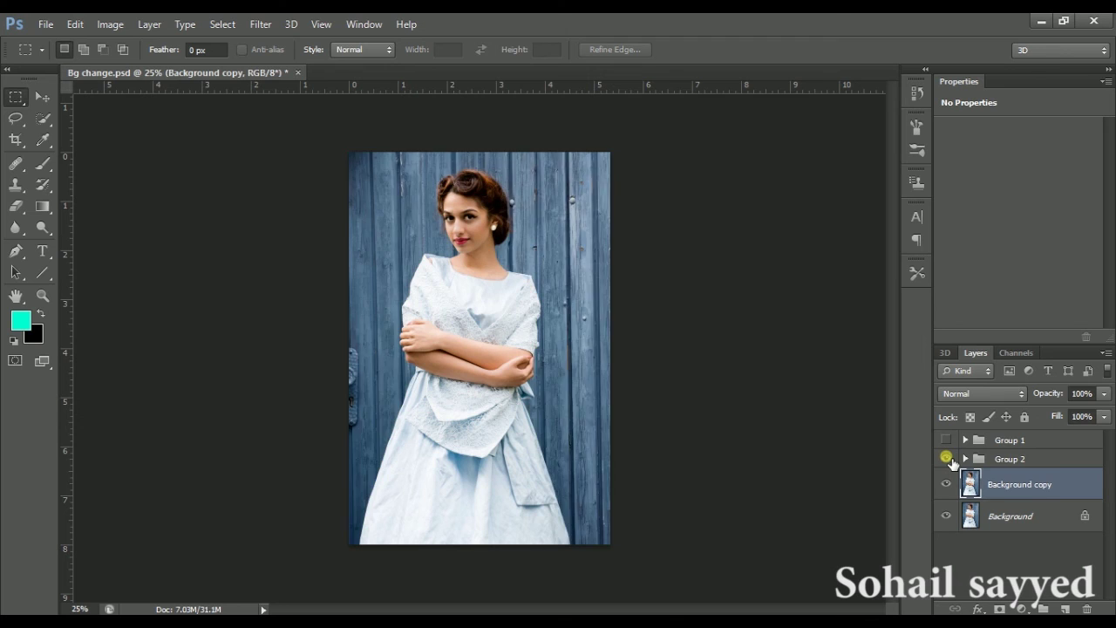
{"action": "left_click", "coordinate": [947, 459]}
{"action": "left_click", "coordinate": [947, 459]}
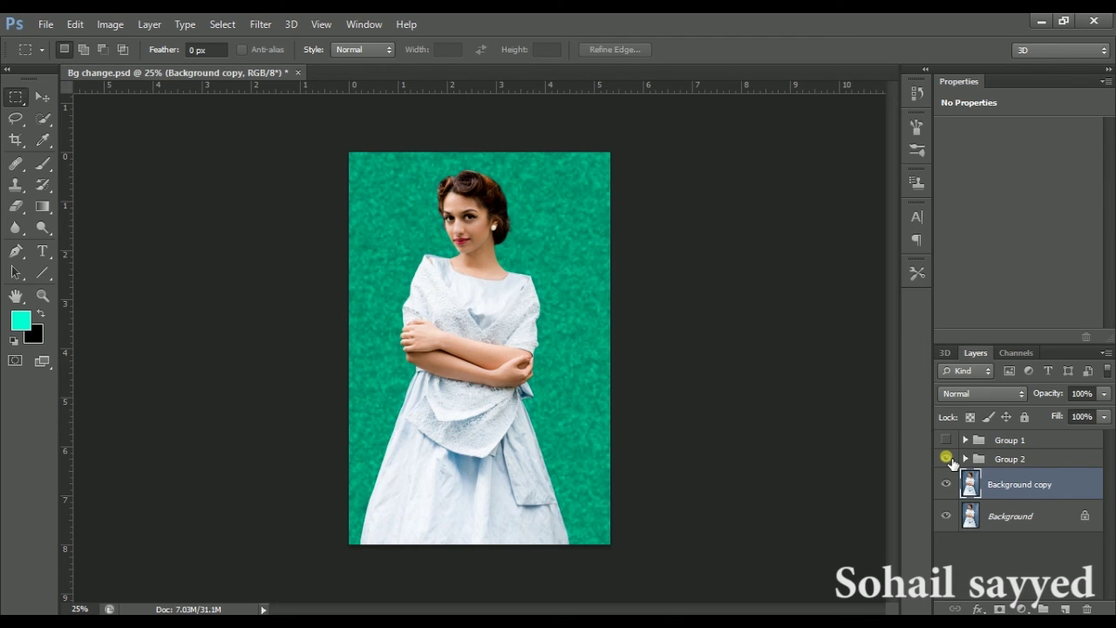
{"action": "left_click", "coordinate": [947, 459]}
{"action": "left_click", "coordinate": [948, 459]}
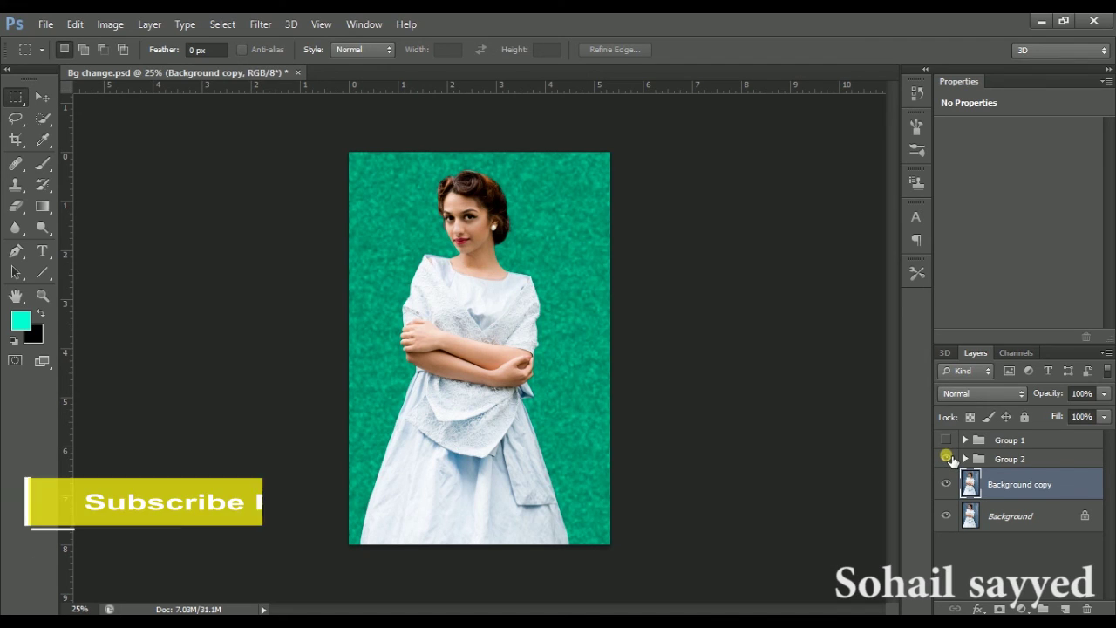
{"action": "key", "text": "ctrl+0"}
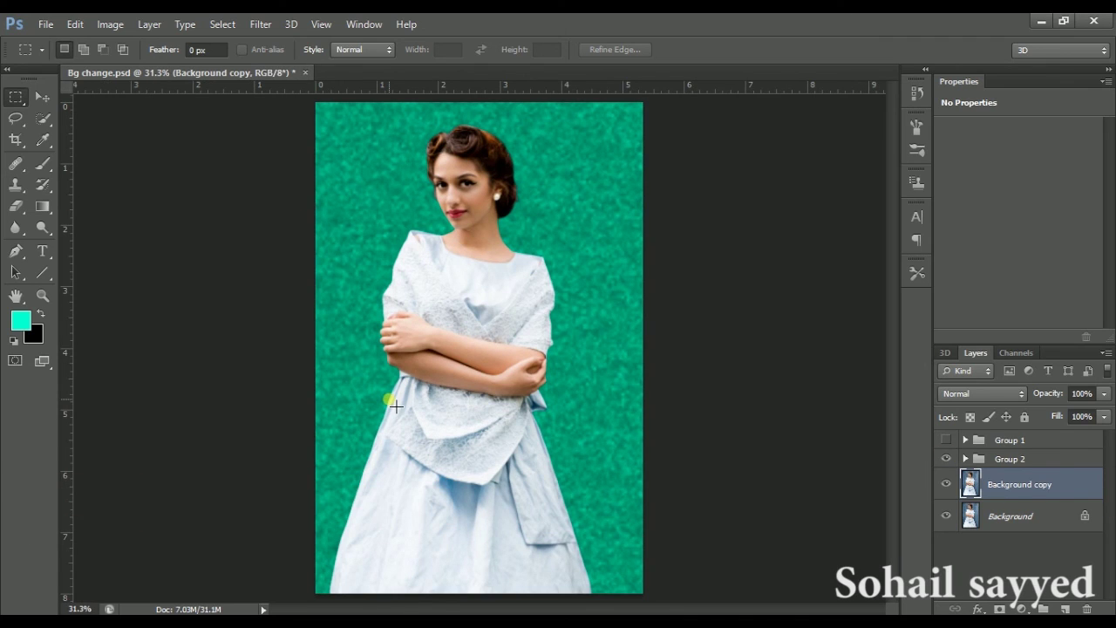